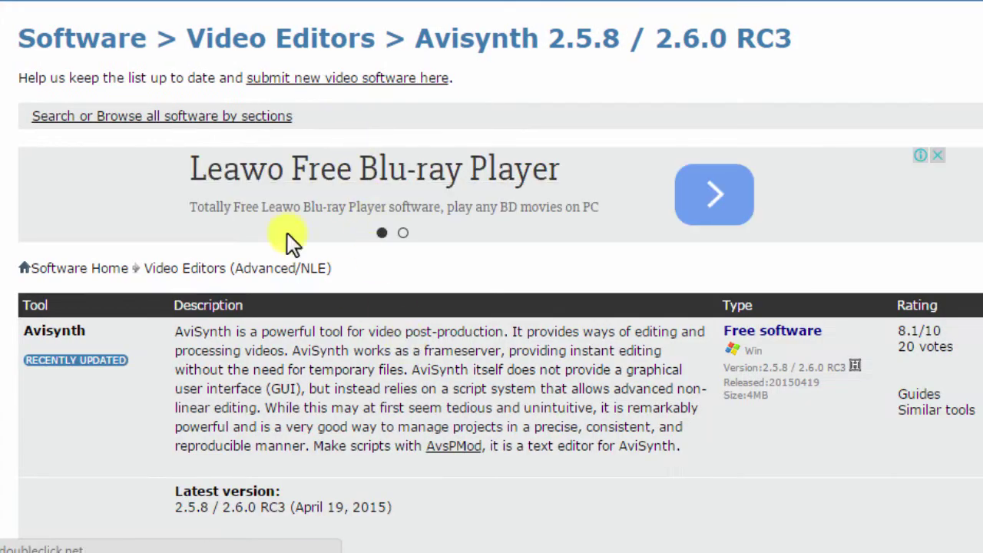
Step: Review the web pages for Avisynth, the Nero AAC Codec and the list of MeGUI x264 presets
scroll(491, 307, "down", 3)
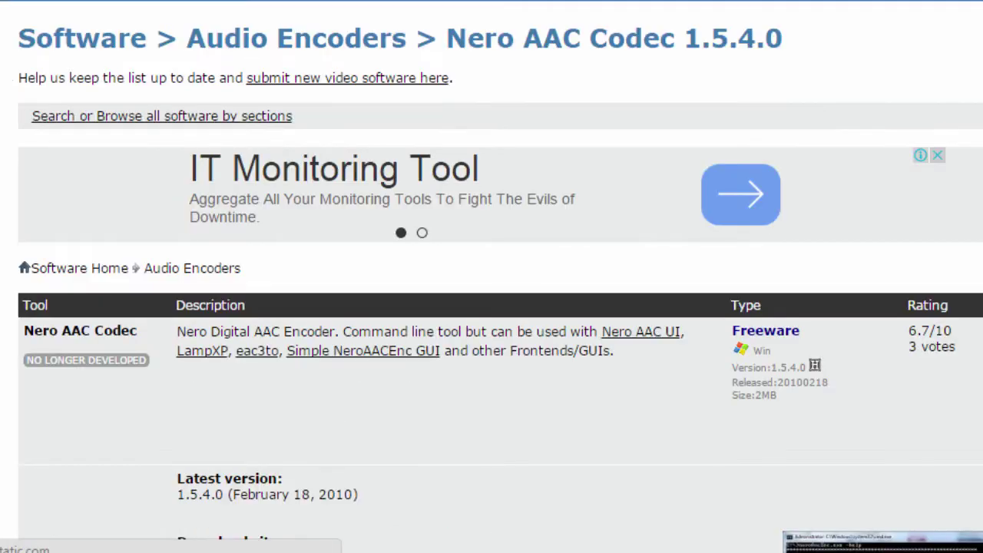
scroll(491, 276, "down", 4)
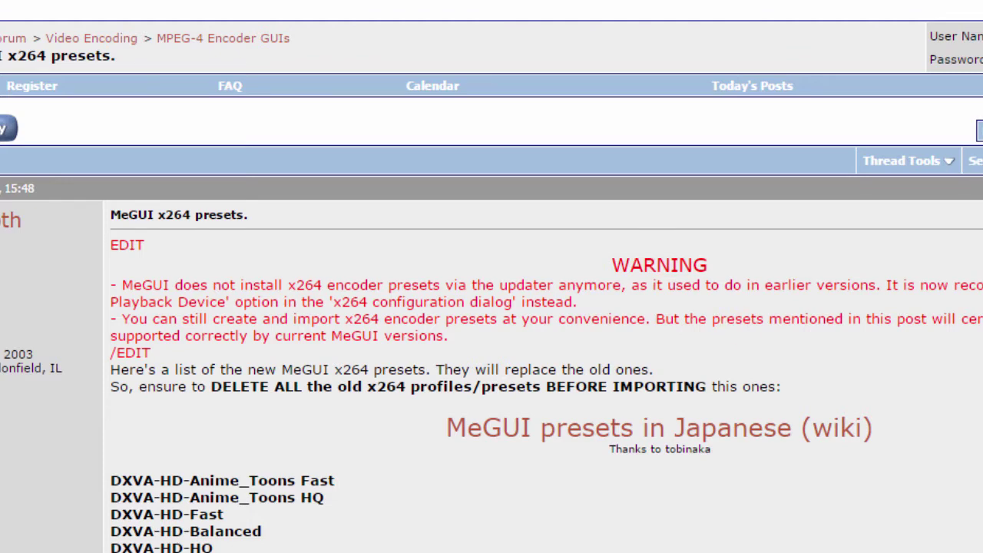
scroll(491, 277, "down", 5)
scroll(491, 276, "up", 1)
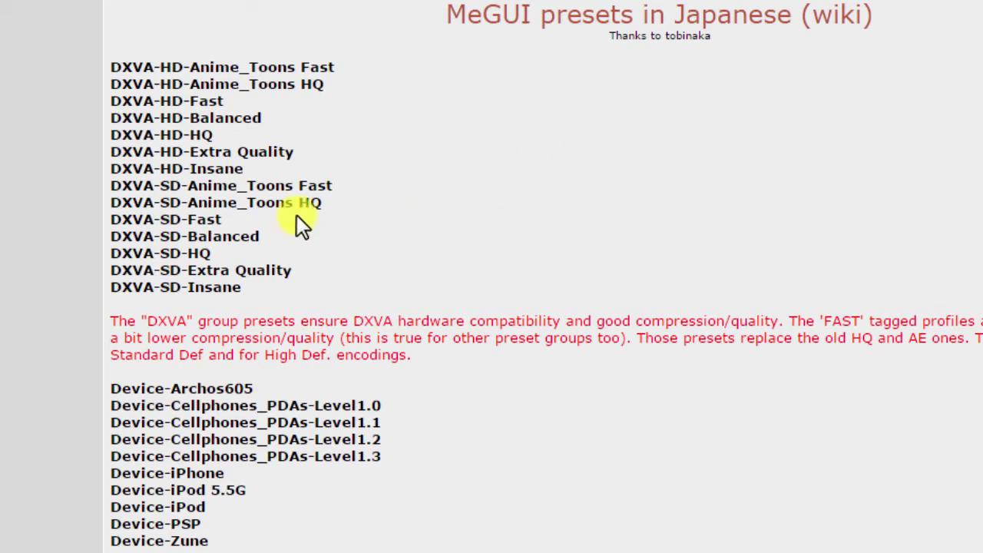
scroll(523, 240, "up", 3)
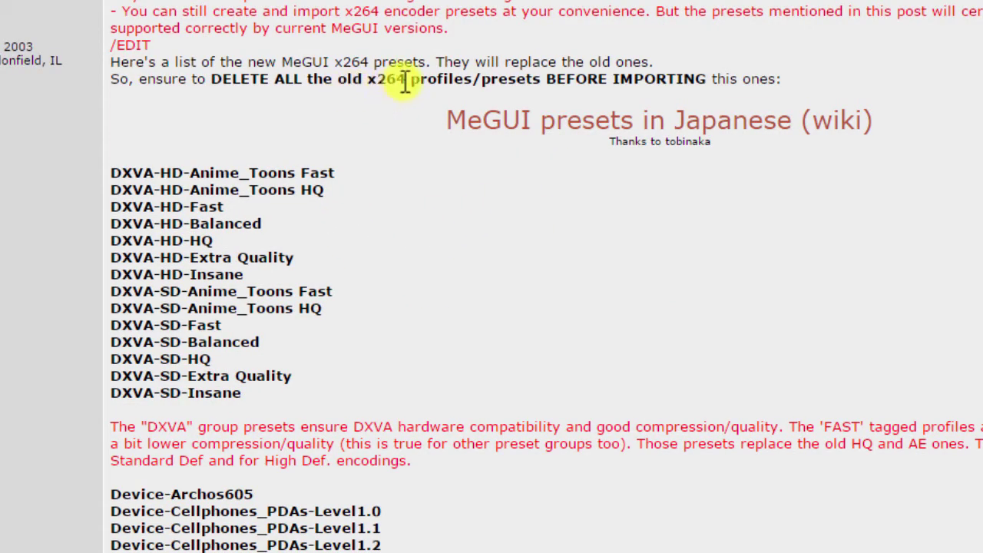
scroll(542, 303, "down", 15)
scroll(549, 303, "up", 16)
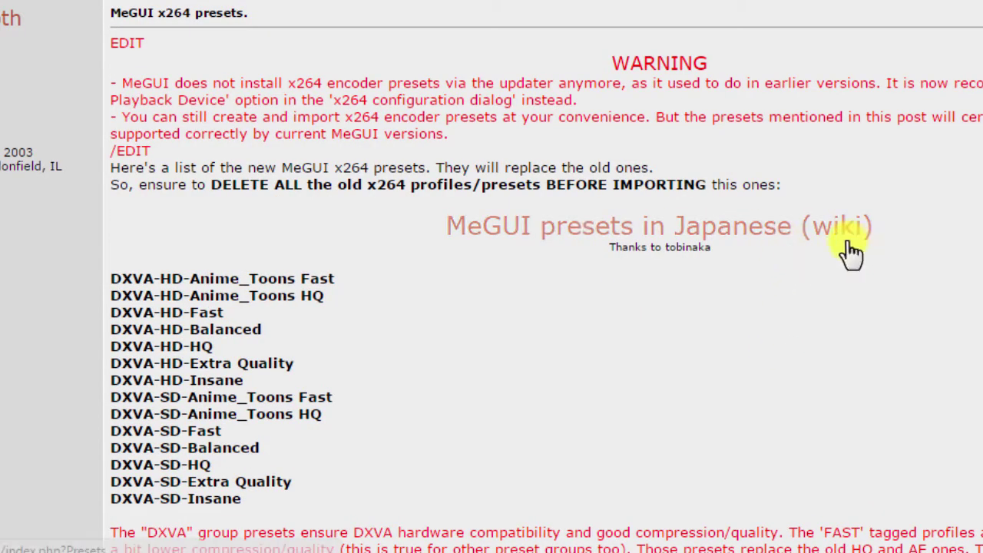
scroll(768, 318, "down", 9)
scroll(687, 317, "down", 20)
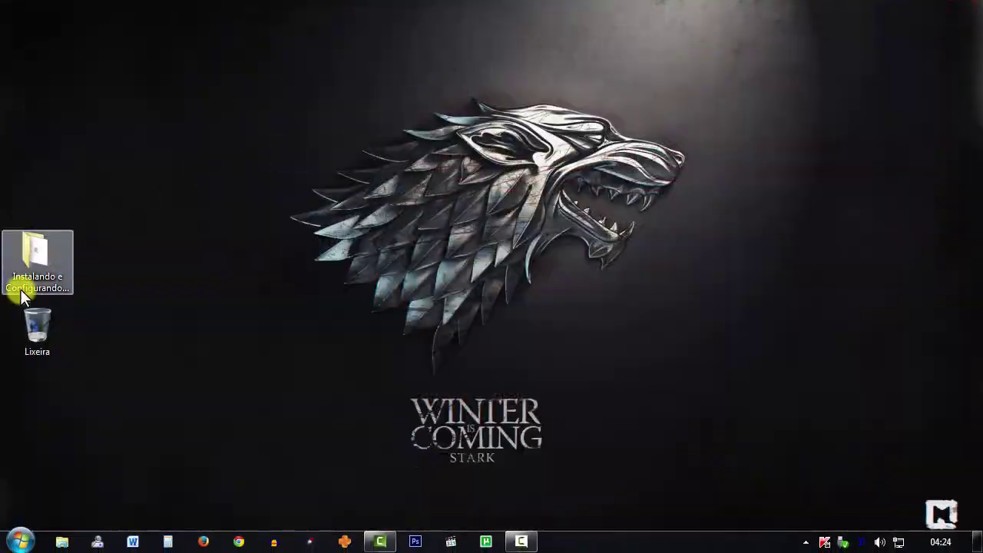
Step: Extract MeGUI_2507_x86.zip from the desktop folder "Instalando e Configurando o Megui" into its own MeGUI_2507_x86 folder
double_click(27, 257)
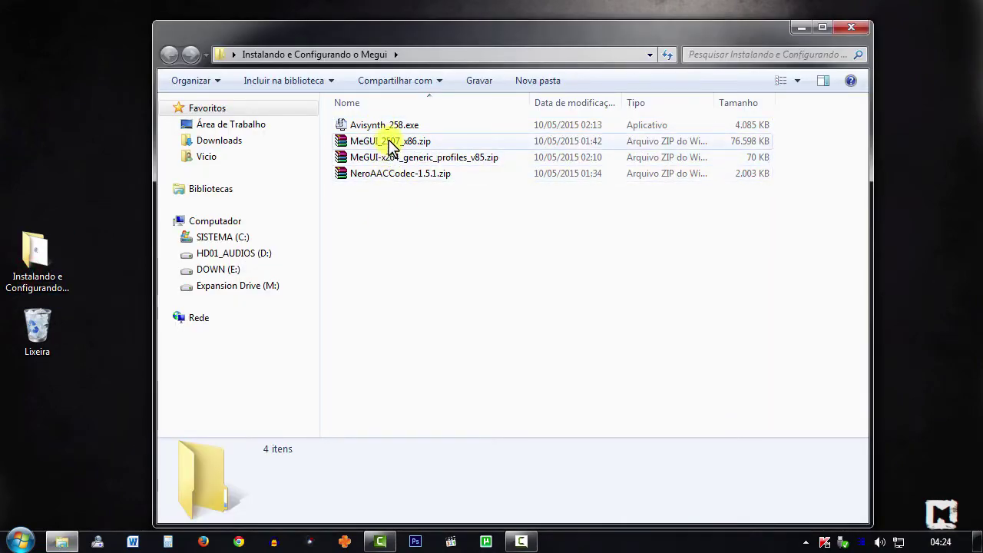
left_click(386, 143)
right_click(389, 145)
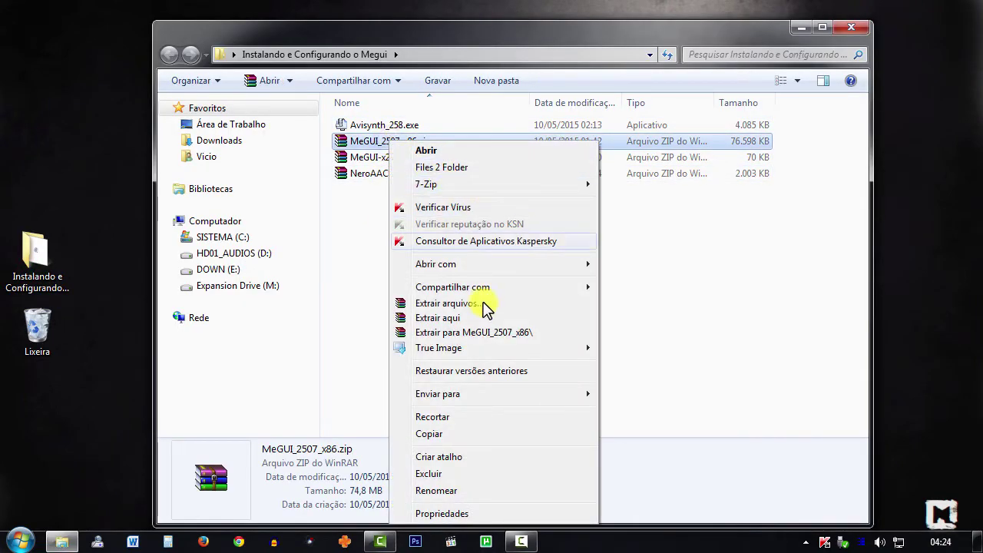
left_click(492, 333)
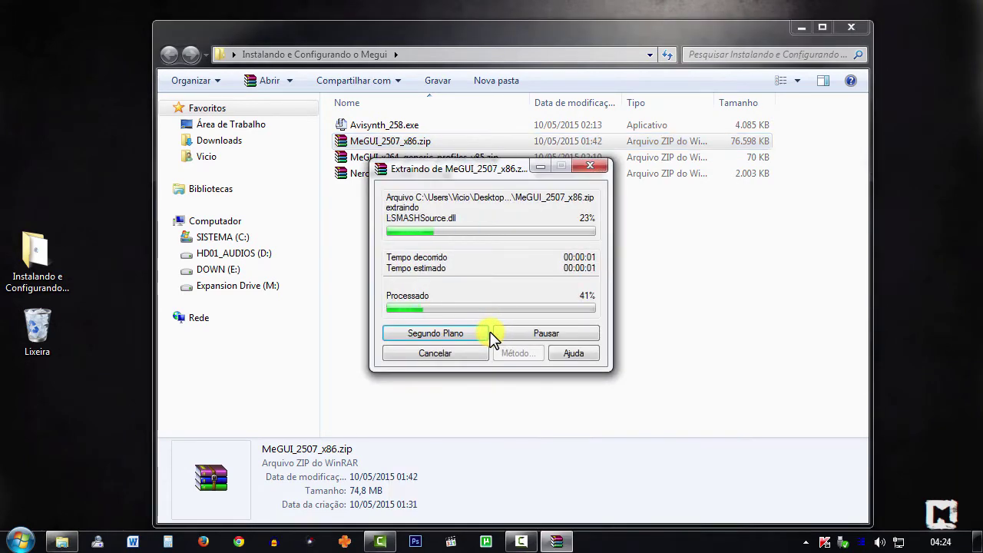
Step: Open the extracted MeGUI_2507_x86 folder and place it side by side with a second window of the "Instalando e Configurando o Megui" folder
double_click(369, 125)
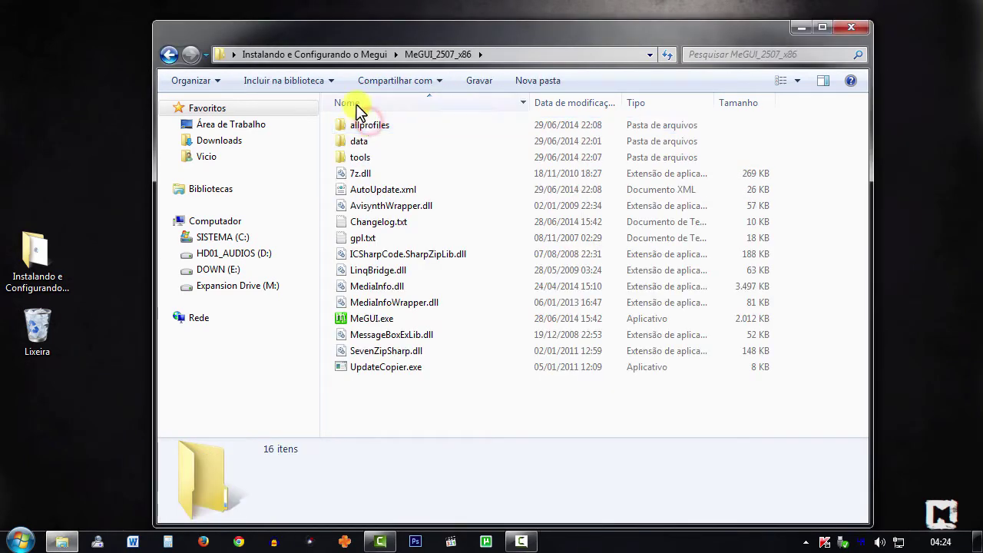
left_click_drag(333, 27, 977, 108)
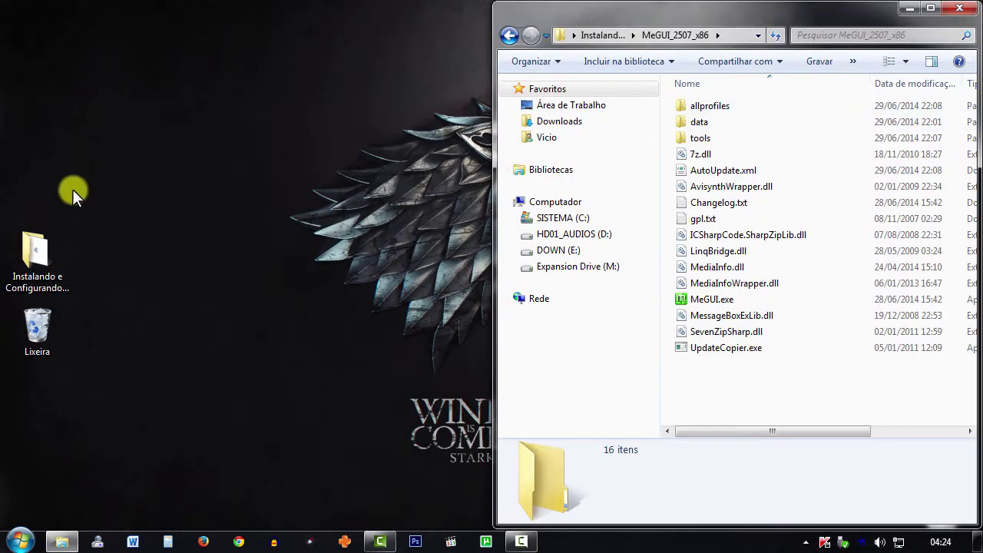
double_click(38, 249)
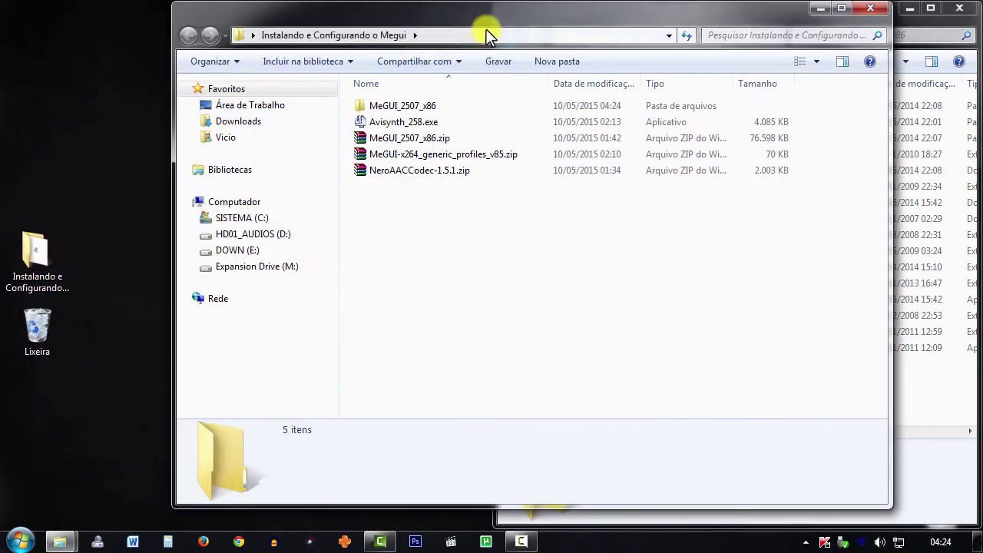
left_click_drag(519, 22, 1, 84)
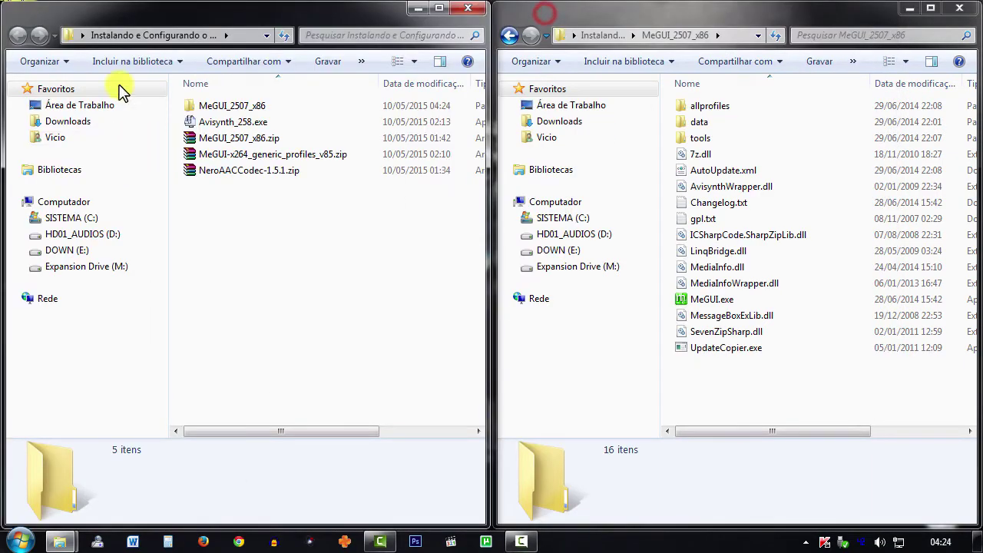
Step: Open MeGUI-x264_generic_profiles_v85.zip and place its archive window beside the MeGUI_2507_x86 folder
left_click(234, 143)
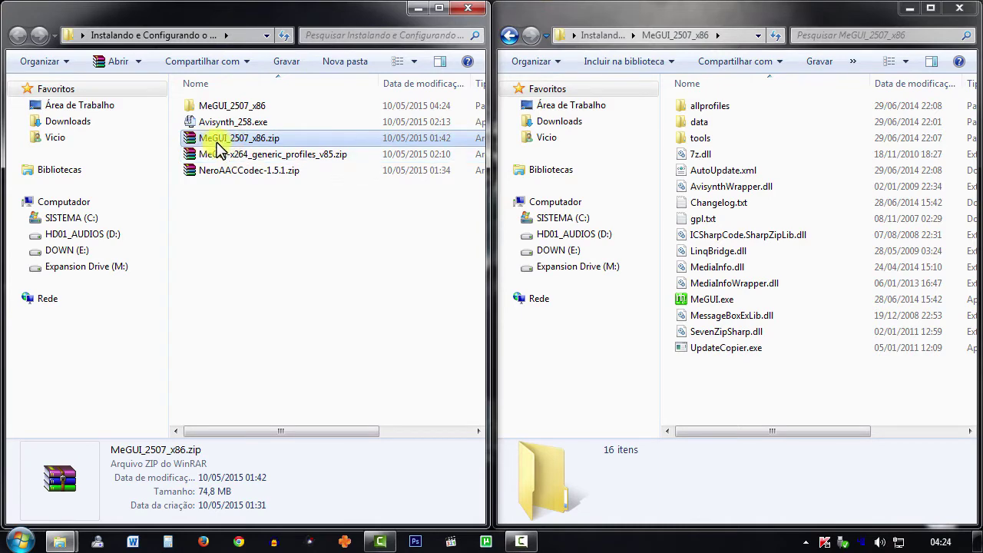
double_click(264, 156)
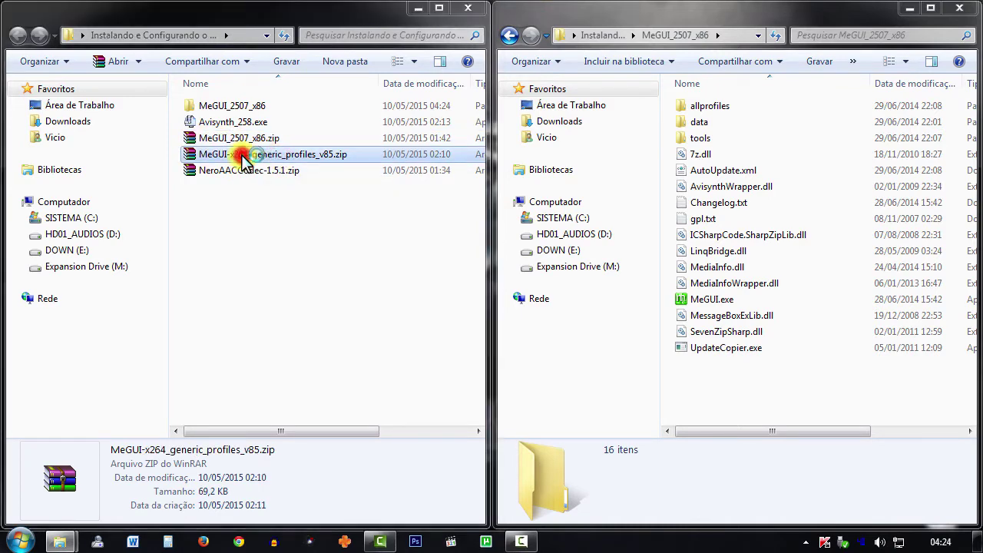
left_click_drag(566, 137, 1, 154)
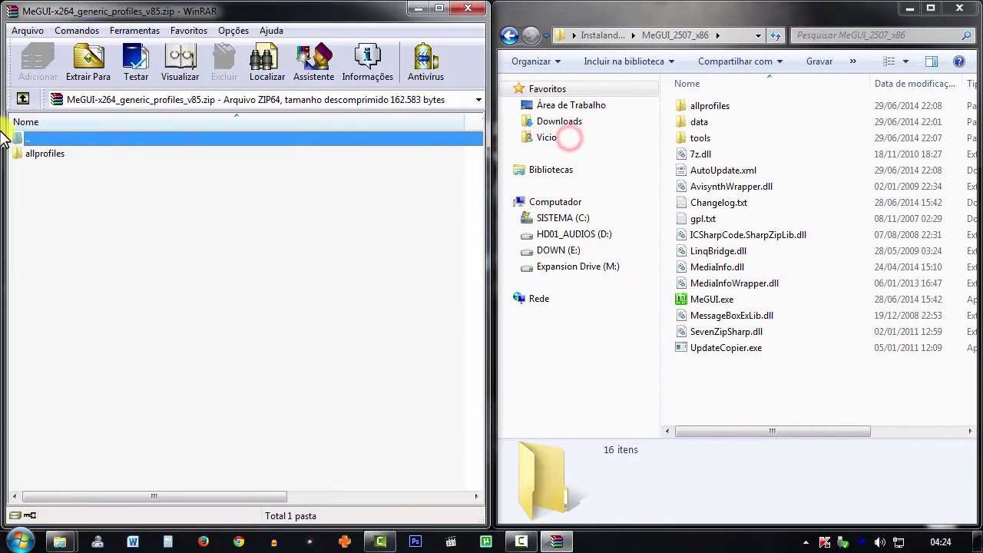
left_click(34, 154)
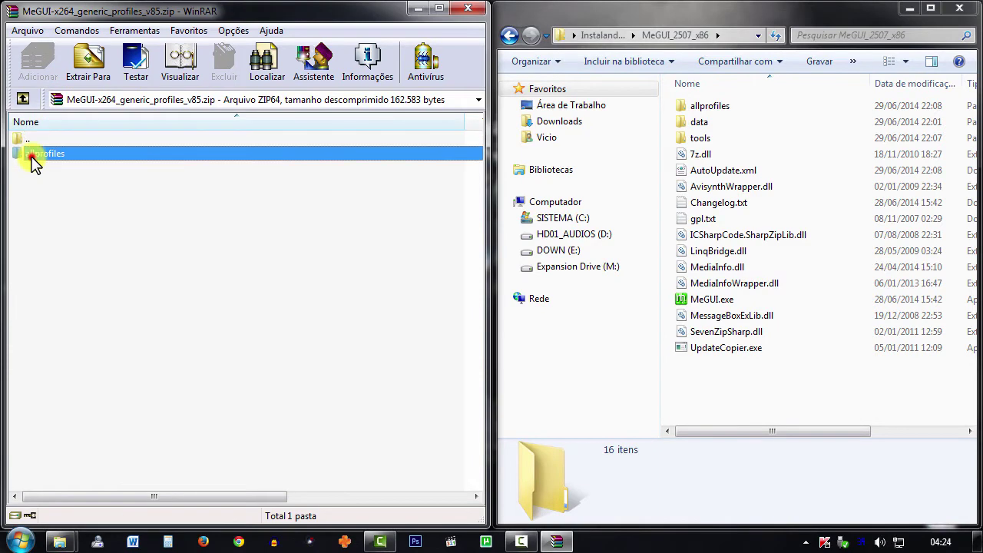
Step: Open the allprofiles\x264 folder both in the extracted MeGUI folder and in the profiles archive
double_click(712, 108)
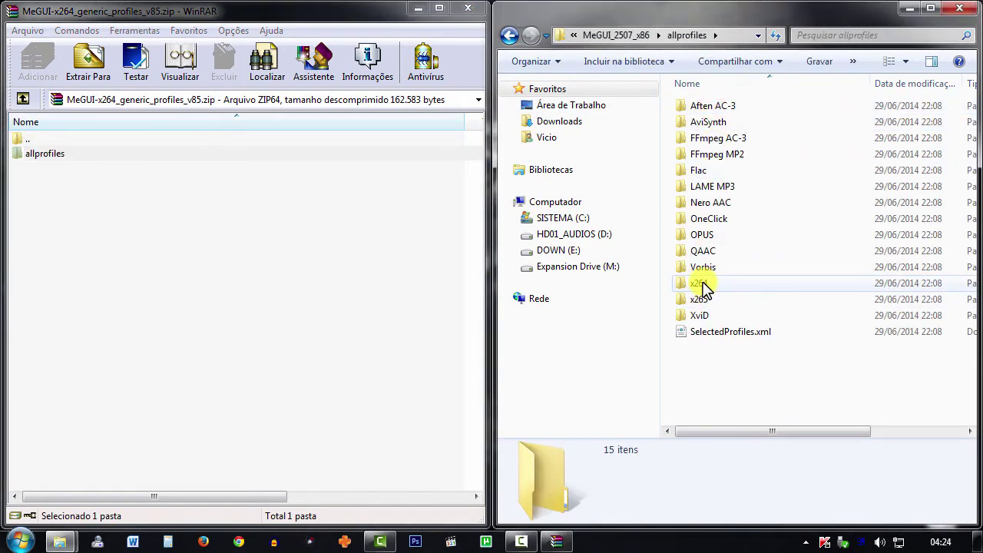
double_click(705, 283)
left_click(737, 107)
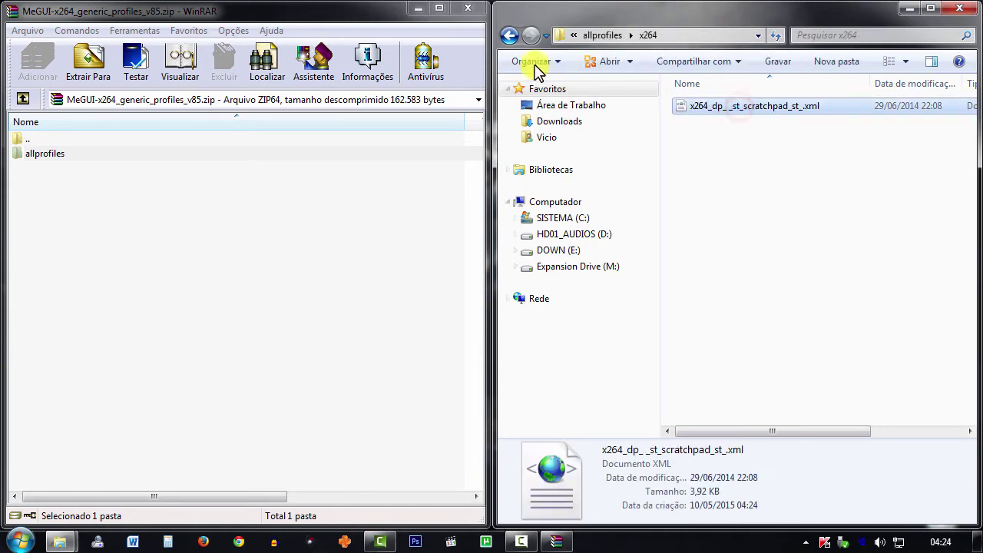
double_click(39, 155)
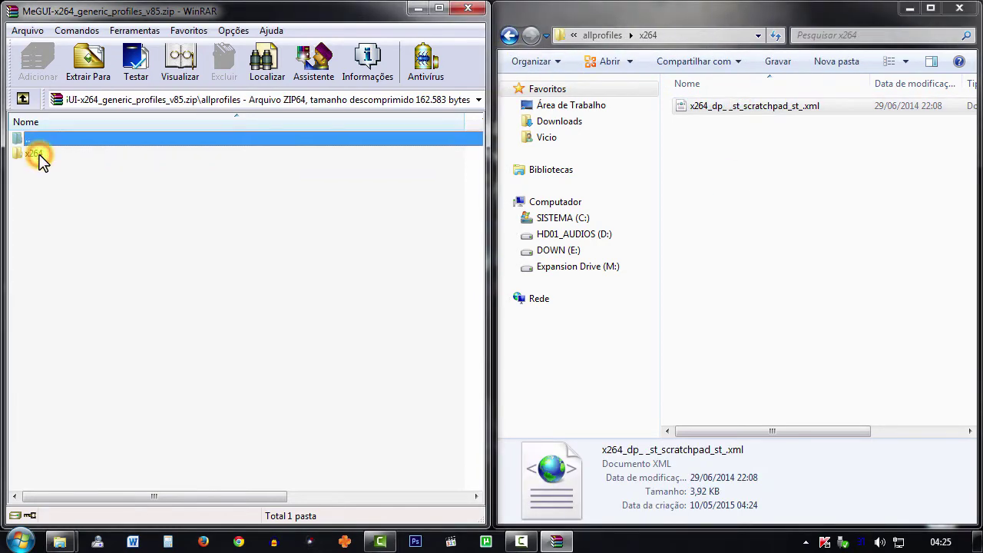
double_click(35, 154)
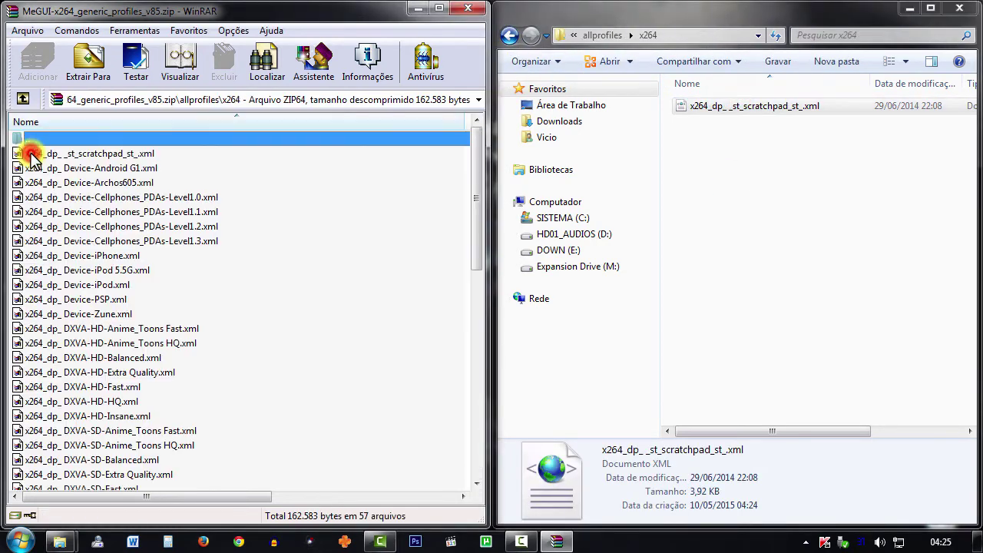
Step: Extract all the x264 profile files from the archive into MeGUI's allprofiles\x264 folder, replacing the existing scratchpad file, and close the archive
left_click(80, 155)
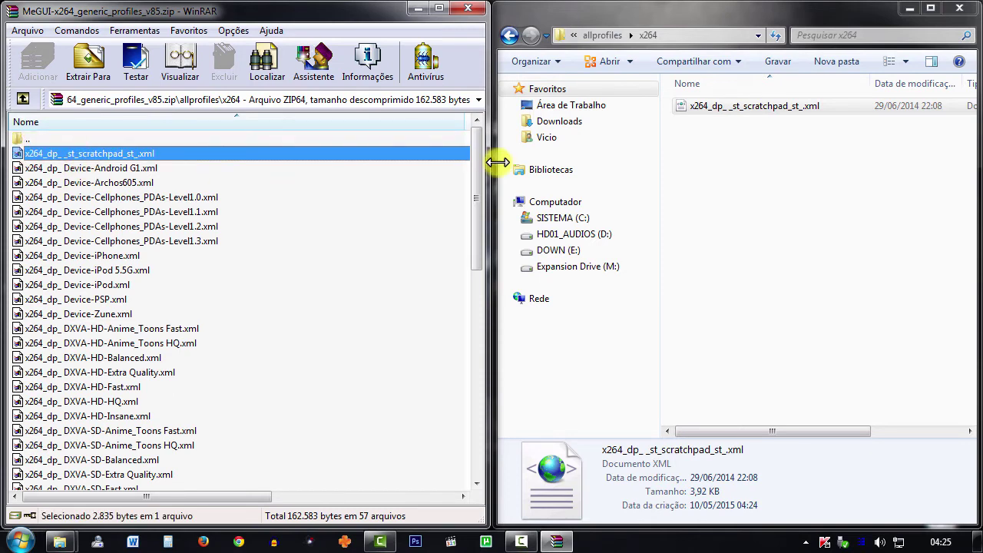
left_click_drag(470, 175, 476, 461)
left_click(205, 474, "shift")
left_click_drag(86, 283, 794, 232)
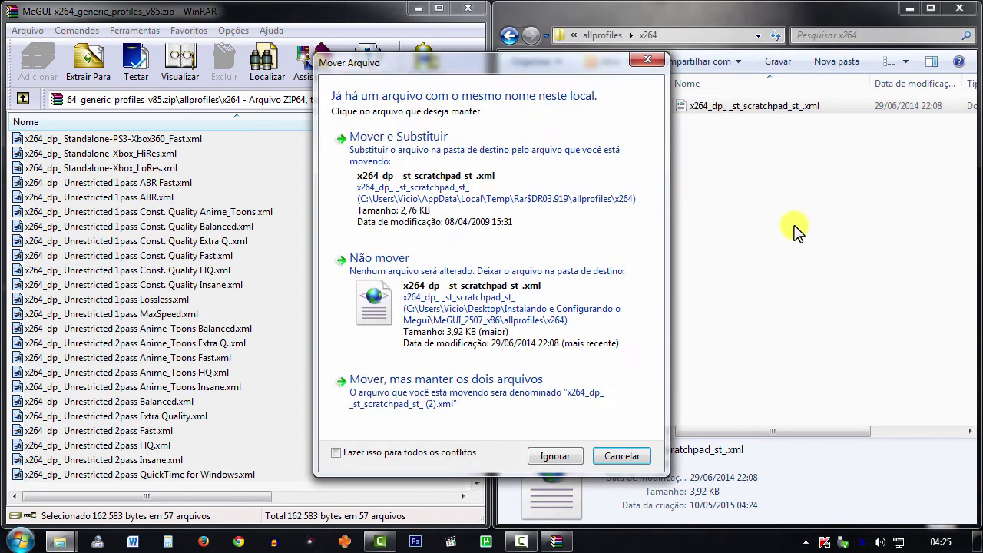
left_click(414, 191)
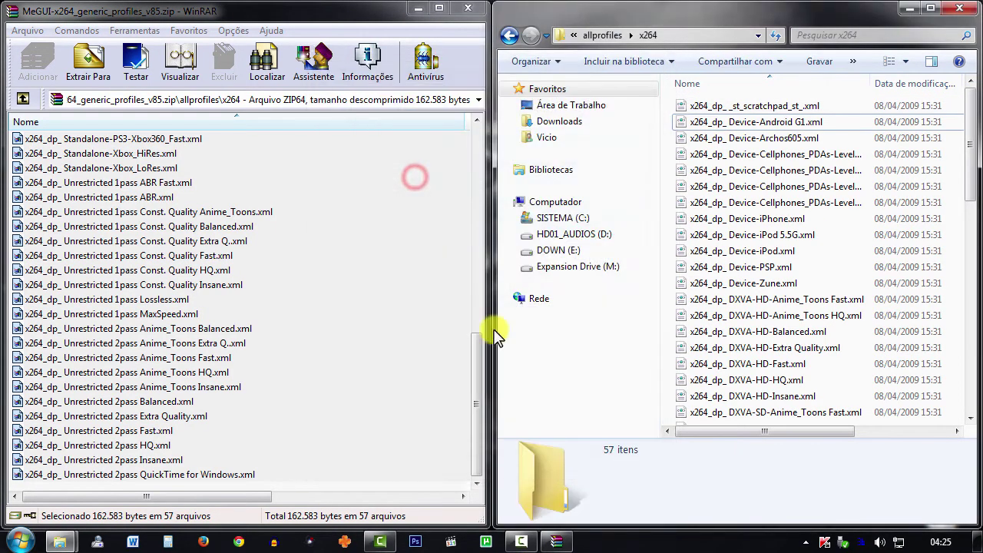
left_click(468, 8)
Step: Check the profile files in MeGUI's x264 folder and return to the allprofiles folder
left_click(820, 154)
left_click(509, 36)
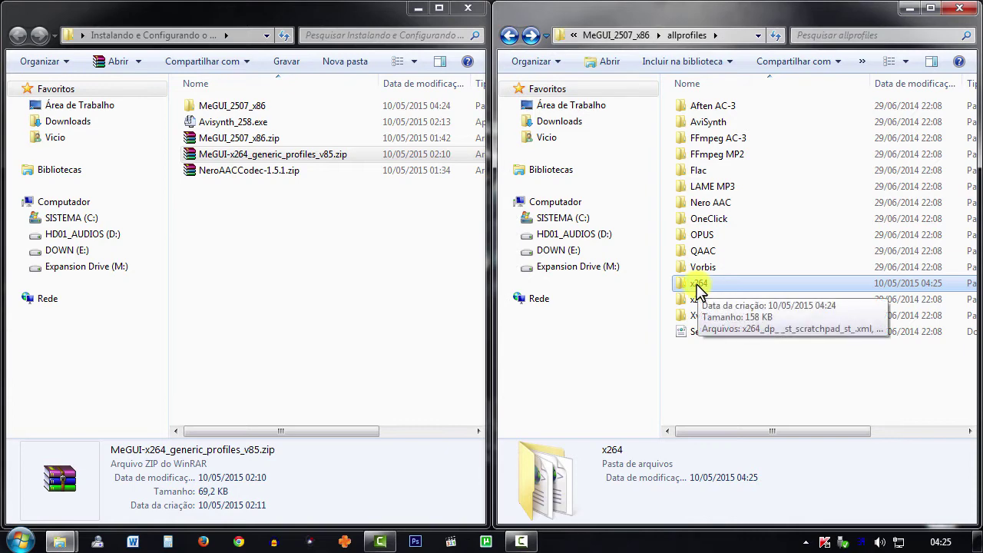
double_click(705, 283)
left_click(509, 35)
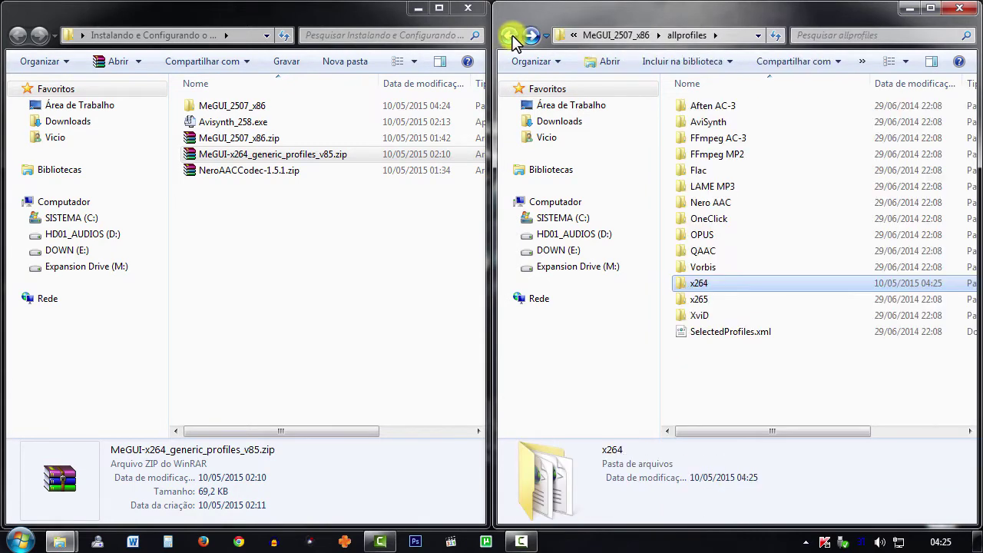
Step: Open NeroAACCodec-1.5.1.zip and select the three Nero AAC executables in its win32 folder
double_click(216, 172)
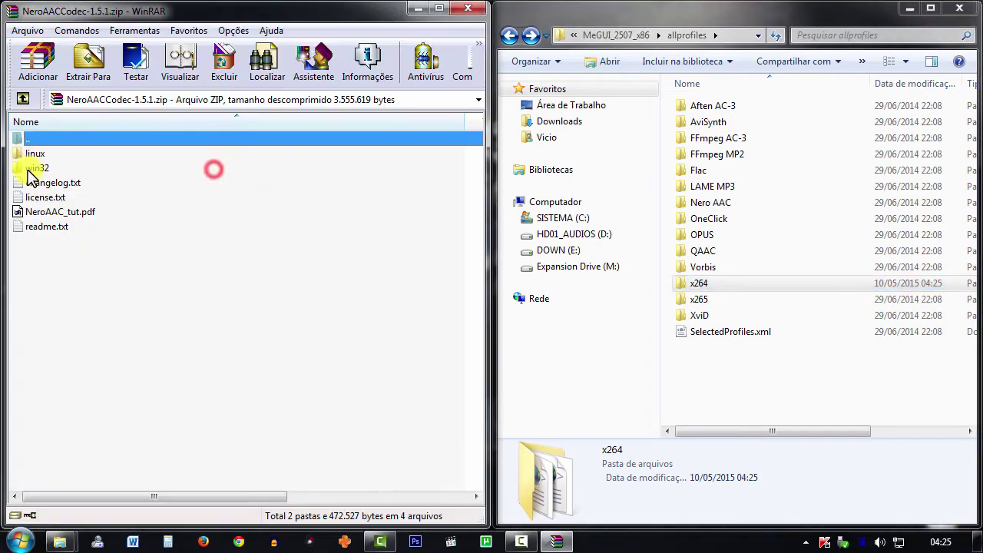
double_click(26, 167)
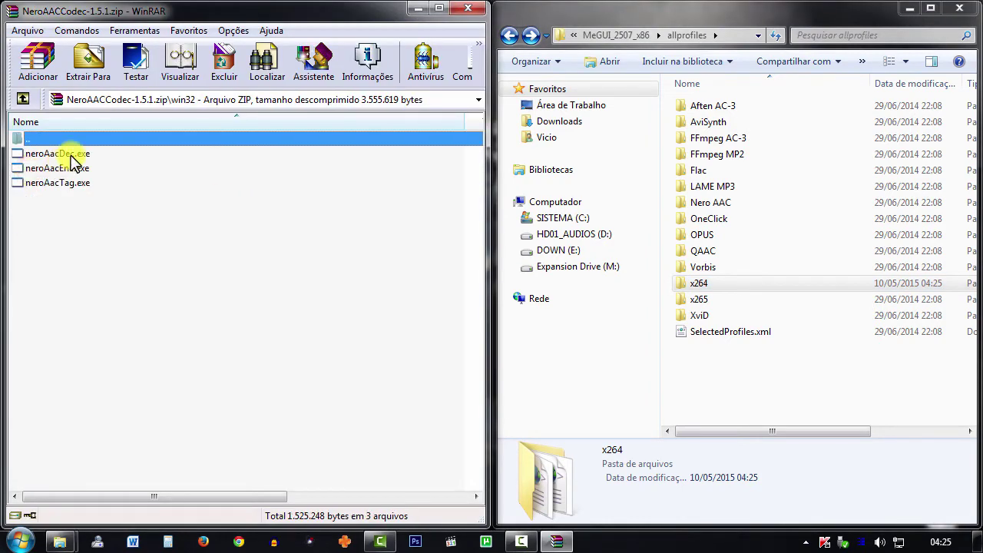
left_click(68, 154)
left_click(73, 185, "shift")
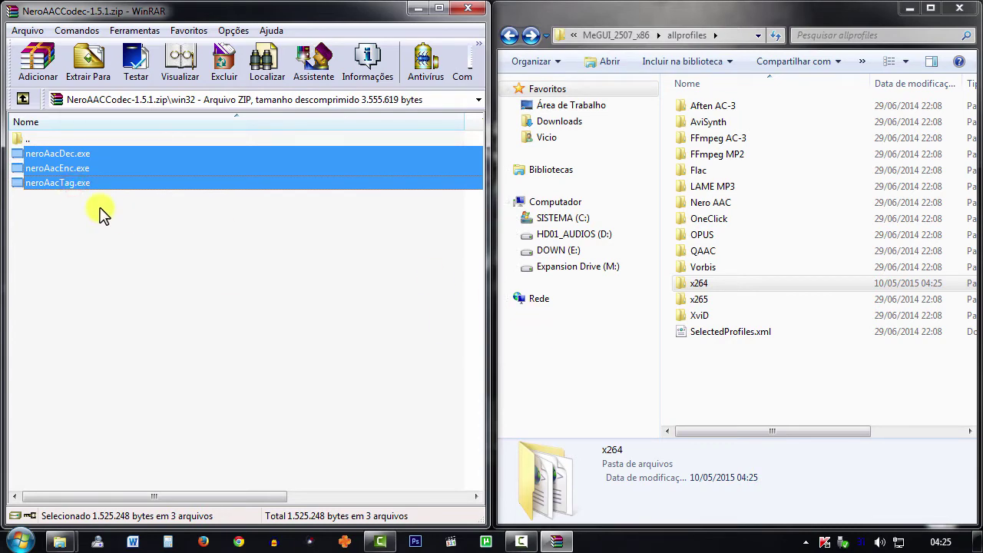
Step: Open the tools\eac3to folder inside MeGUI_2507_x86
left_click(507, 36)
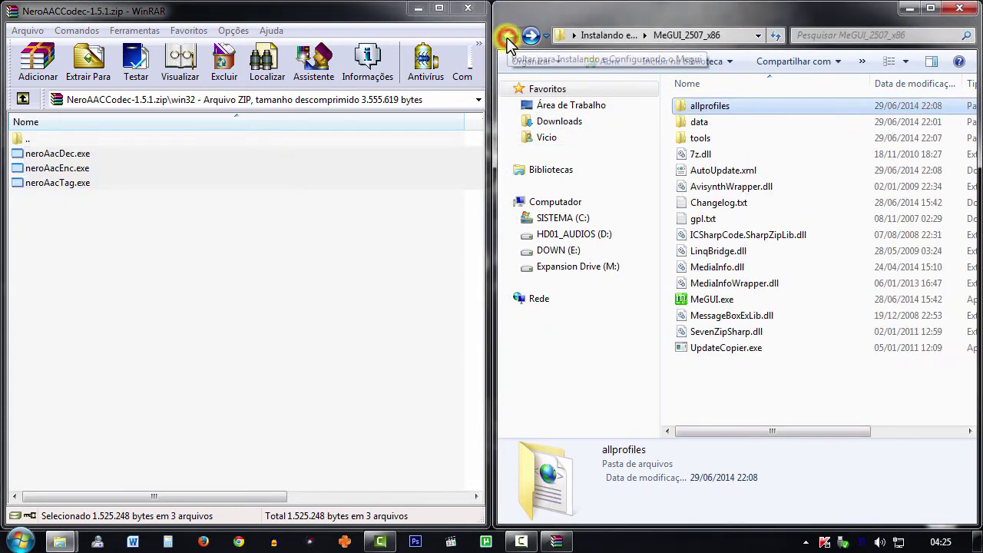
left_click(699, 138)
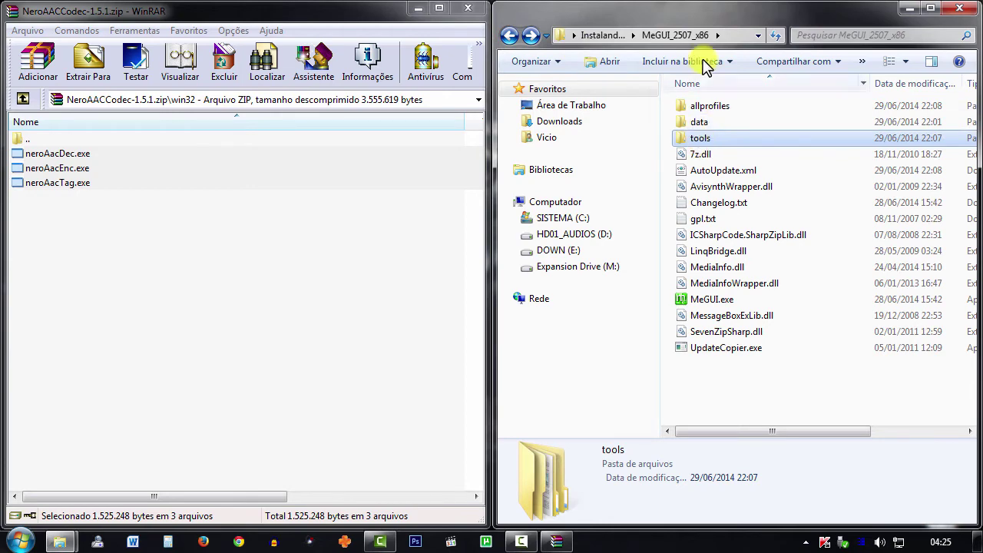
double_click(698, 139)
left_click(709, 236)
double_click(710, 238)
Step: Extract neroAacDec.exe, neroAacEnc.exe and neroAacTag.exe from the archive into MeGUI's tools\eac3to folder and close the archive
left_click(76, 154)
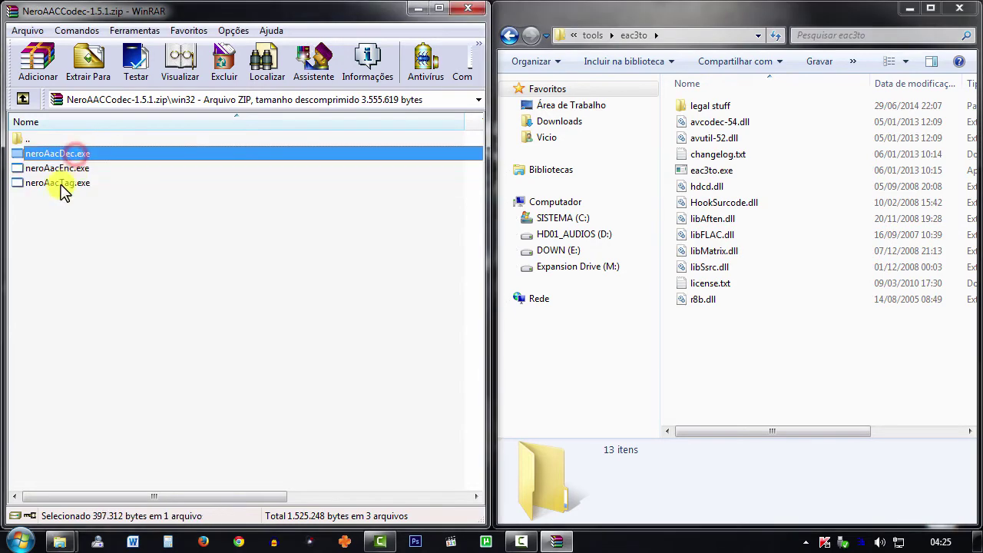
left_click(63, 184, "shift")
left_click_drag(77, 187, 748, 371)
left_click(470, 10)
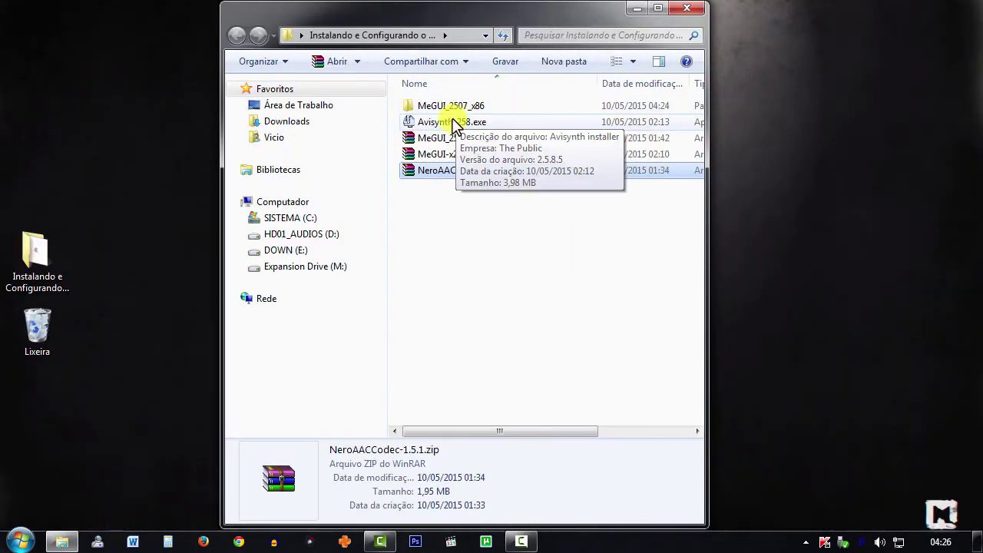
Step: Install AviSynth 2.5.8 from Avisynth_258.exe in Português (Brasil) with the default (Padrão) components and finish the wizard
double_click(436, 127)
left_click(493, 305)
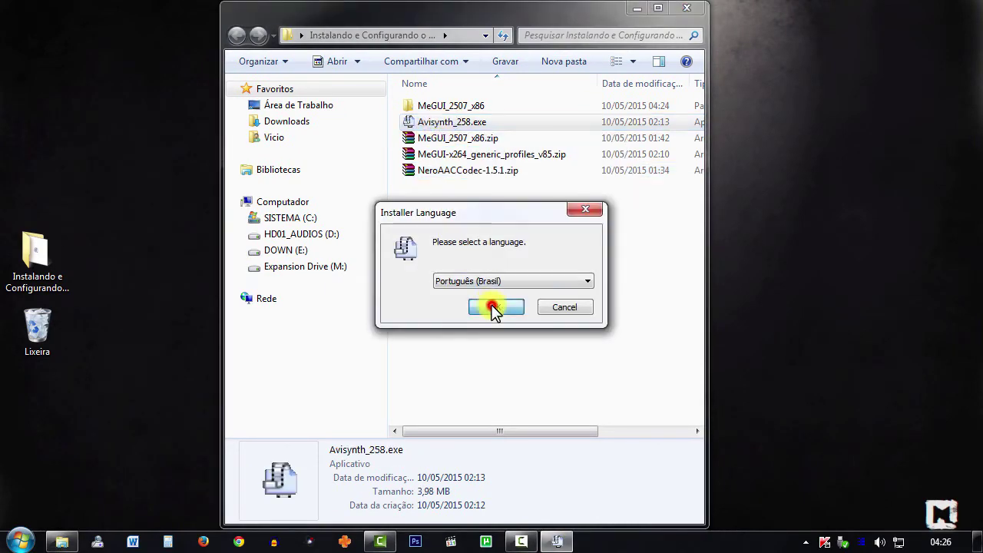
left_click(579, 395)
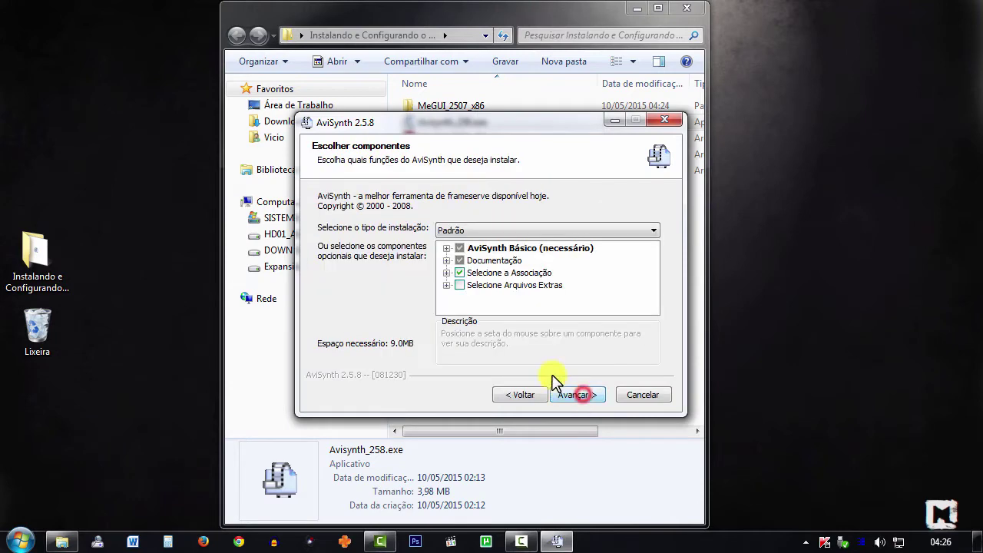
left_click(566, 400)
left_click(569, 400)
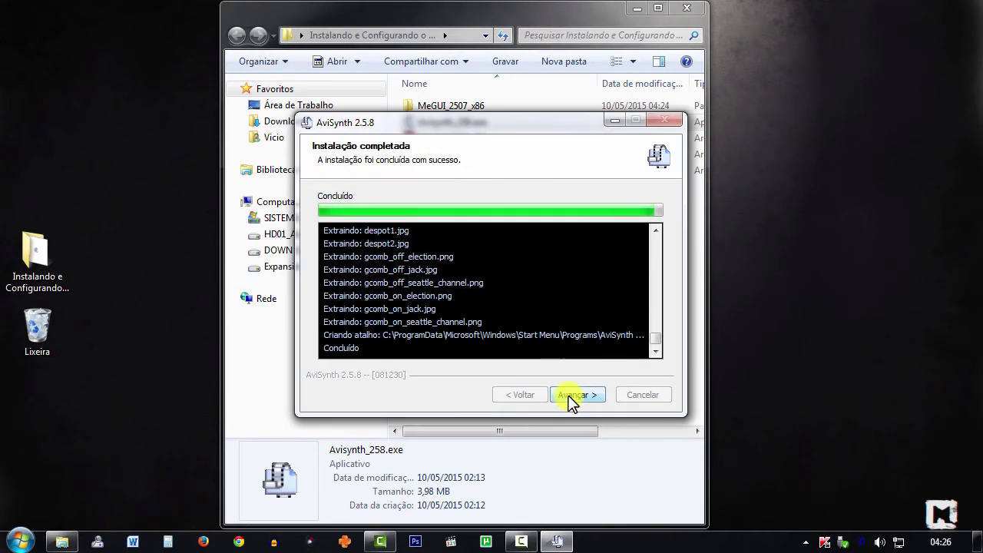
left_click(572, 401)
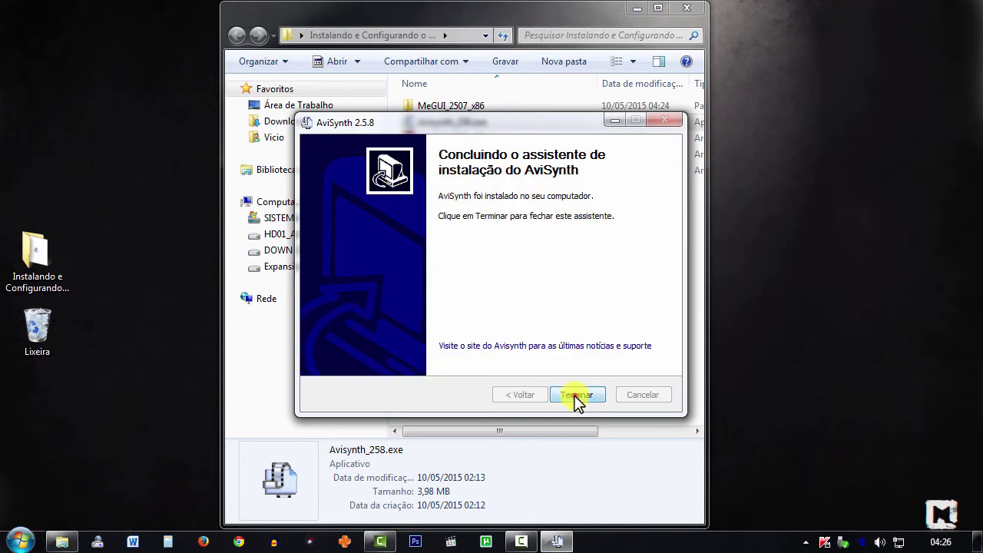
left_click(575, 400)
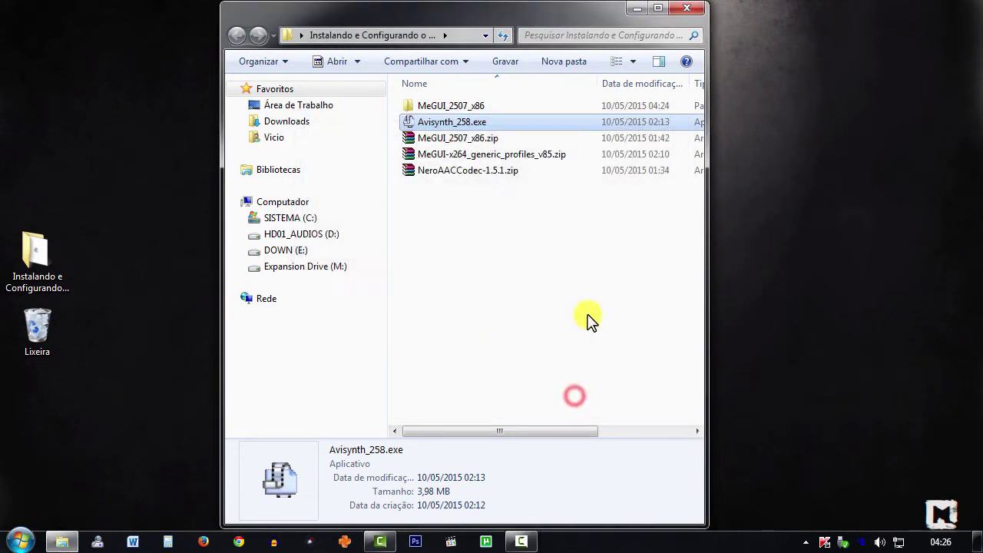
Step: Launch MeGUI from the MeGUI_2507_x86 folder and agree to review the available updates
double_click(449, 108)
left_click(440, 299)
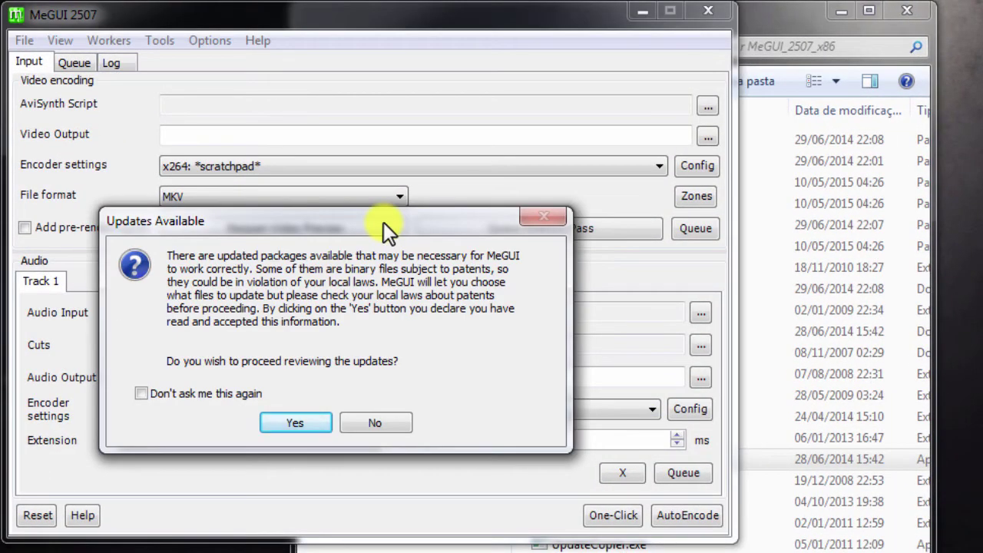
left_click(296, 422)
Step: Update the AviSynth plugins, mediainfo and MeGUI packages and restart MeGUI to finish the update
left_click(98, 63)
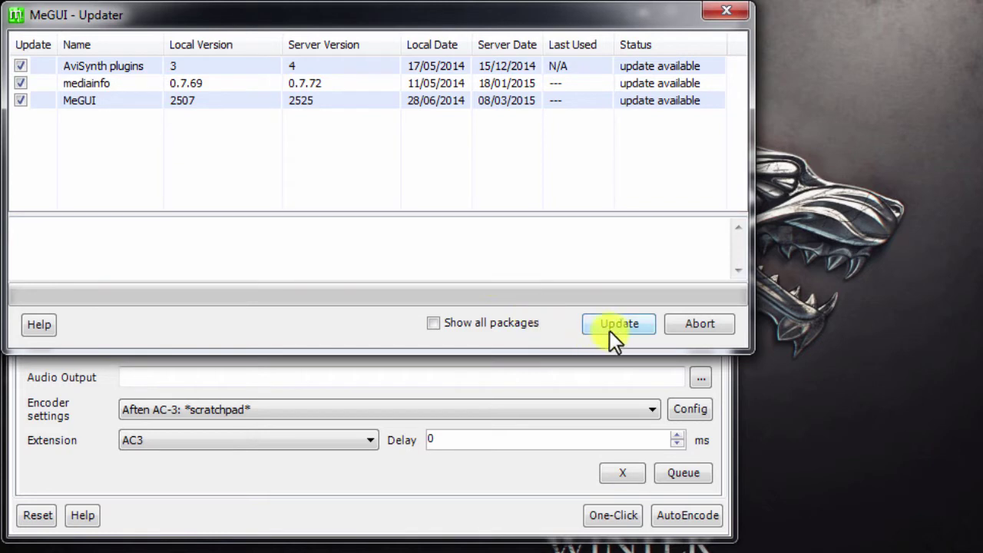
left_click(639, 325)
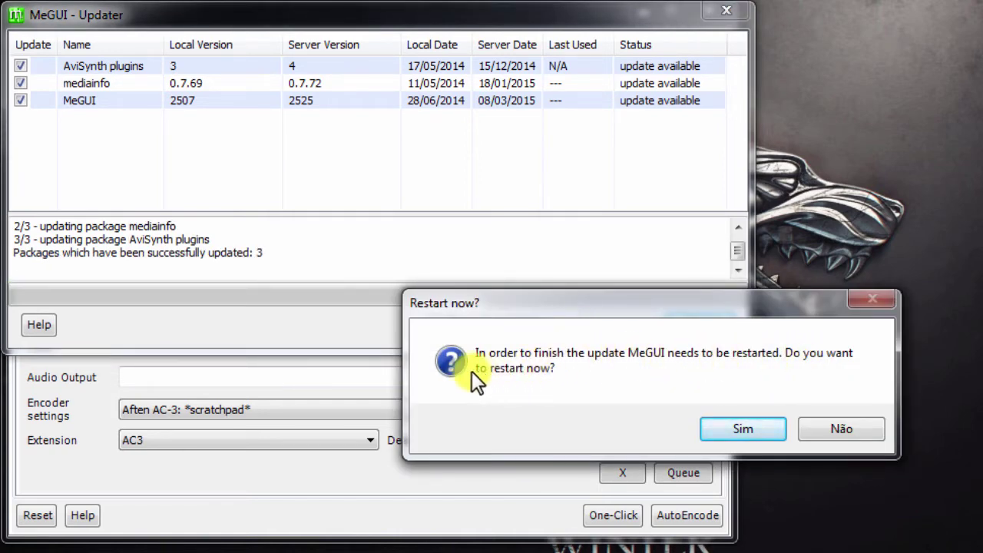
left_click_drag(602, 307, 349, 177)
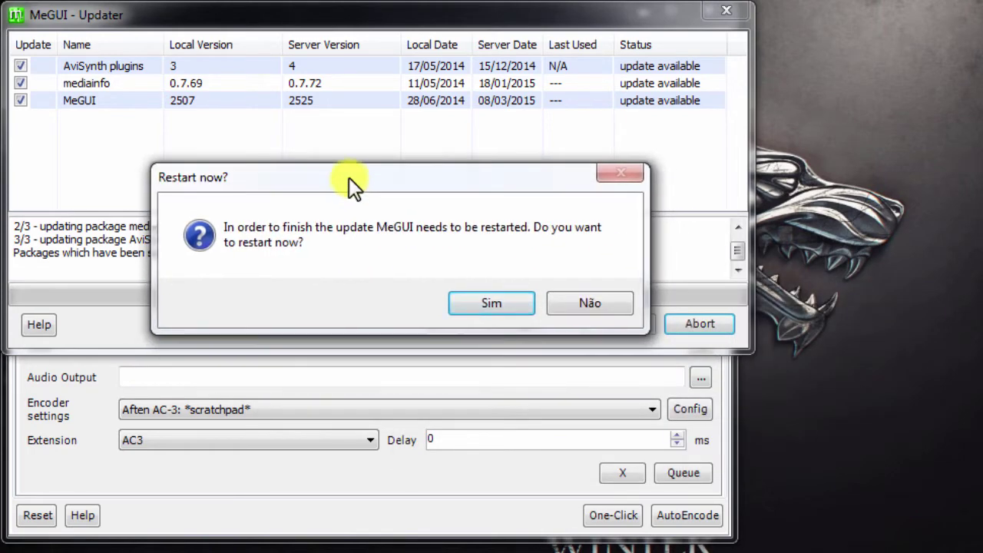
left_click(486, 303)
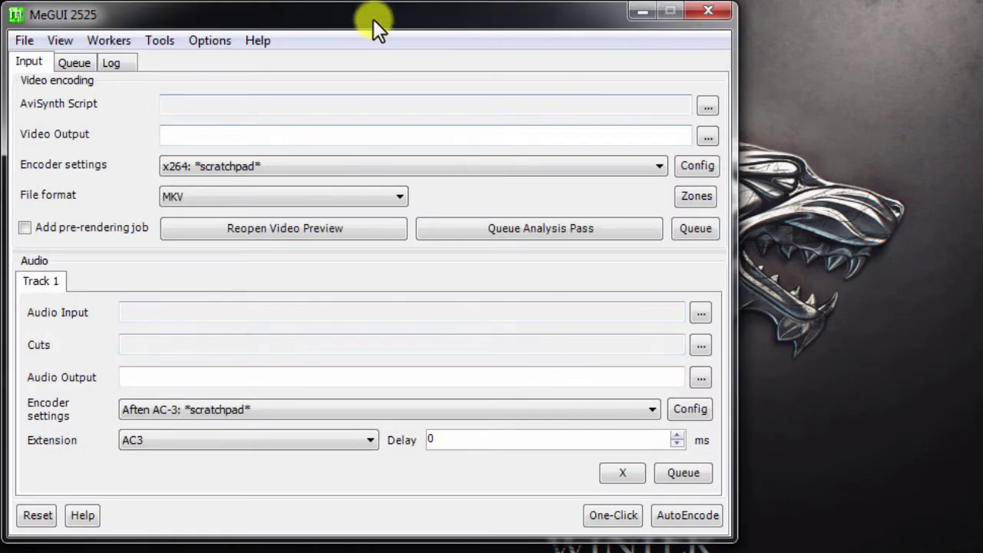
Step: Open MeGUI's settings and set the Default Priority to Normal
left_click_drag(374, 13, 474, 41)
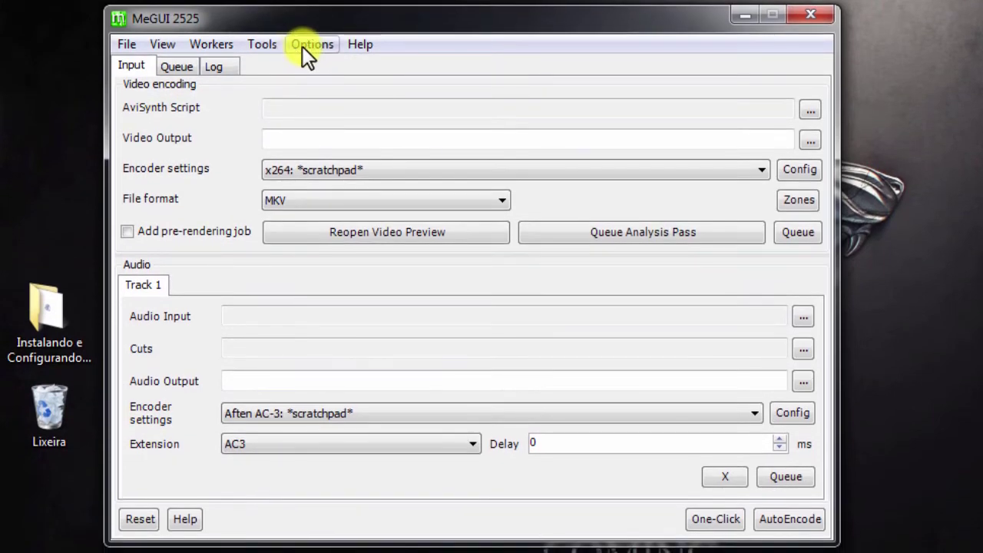
left_click(304, 68)
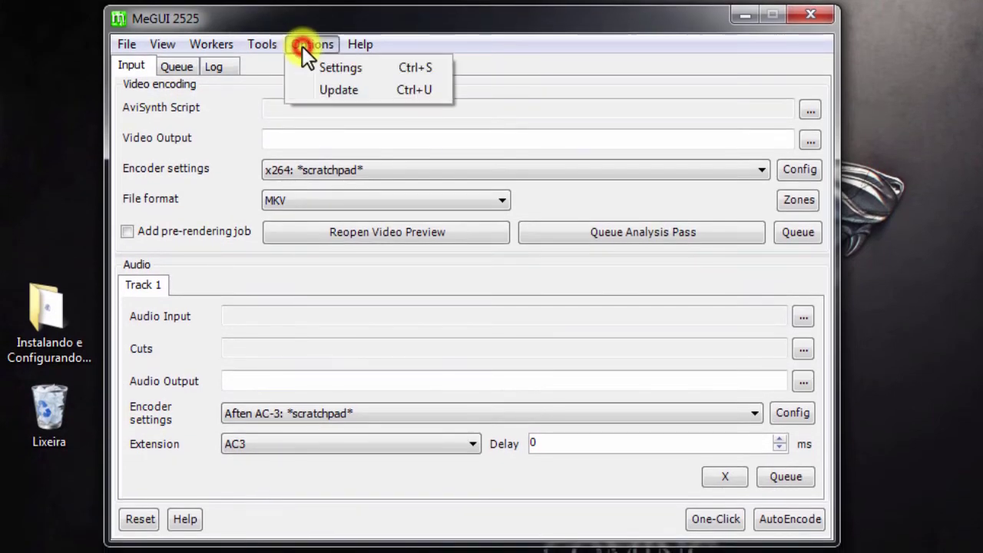
left_click(322, 68)
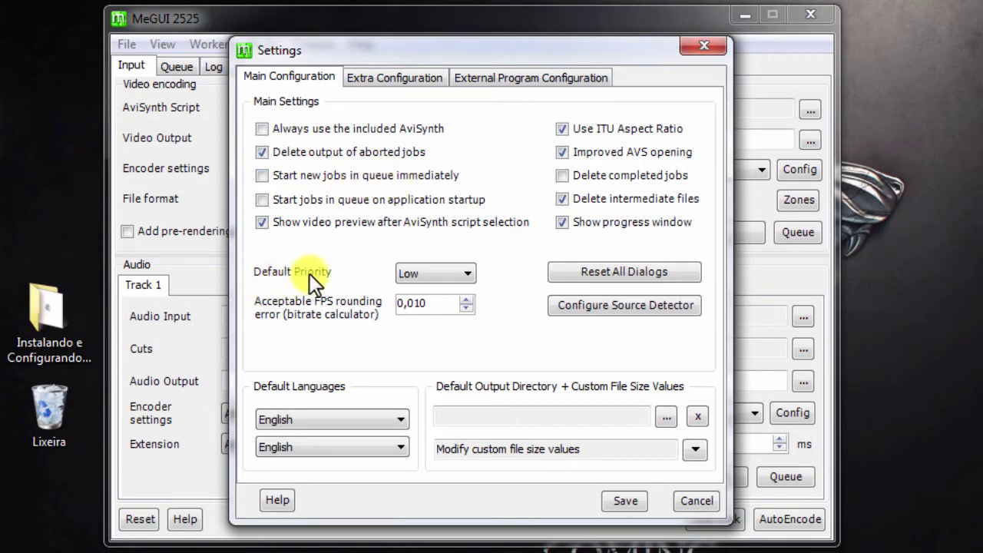
left_click(465, 273)
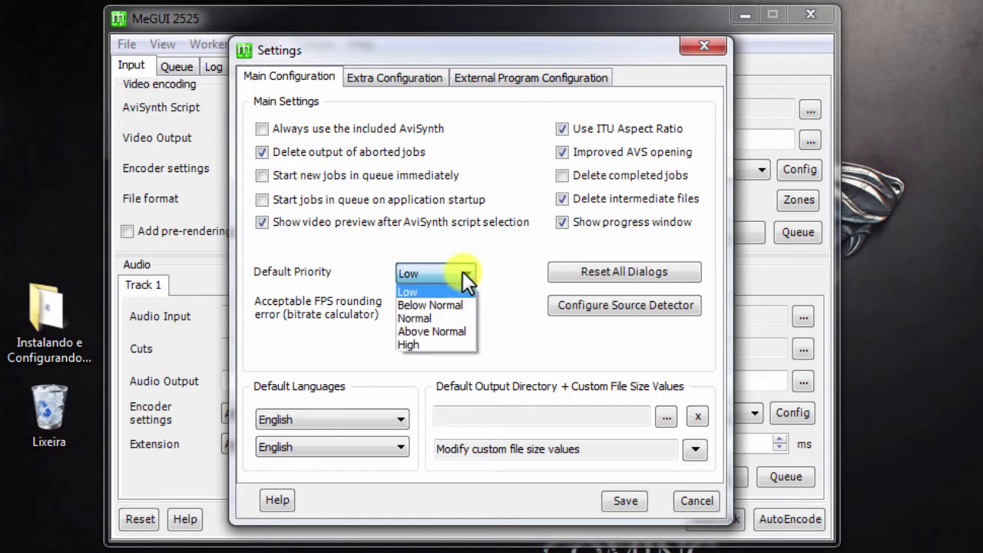
left_click(496, 267)
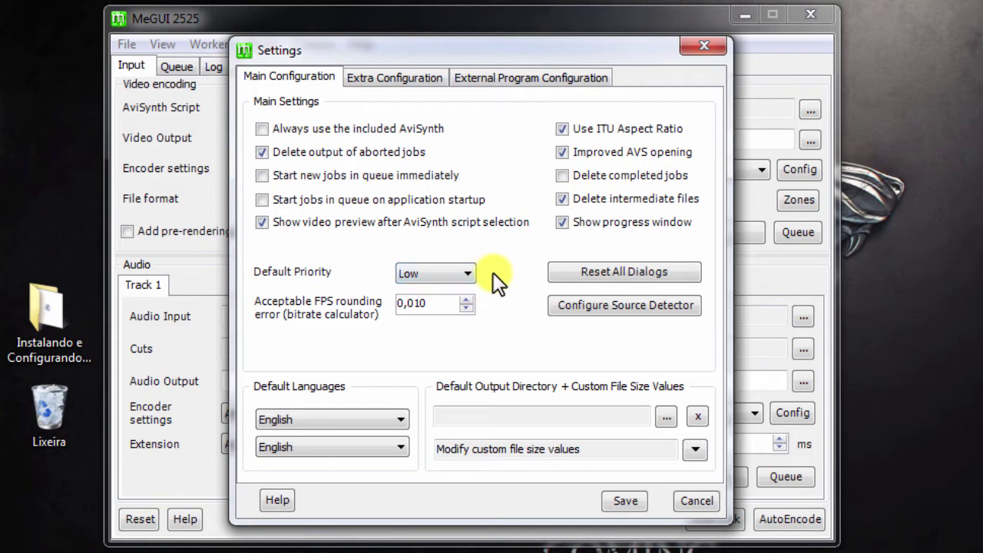
left_click(464, 273)
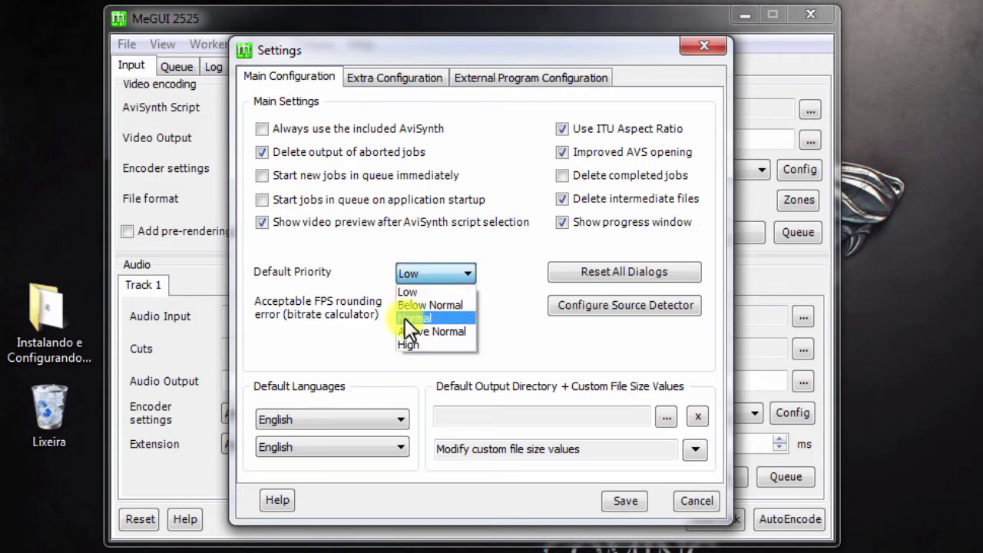
left_click(408, 318)
left_click(461, 274)
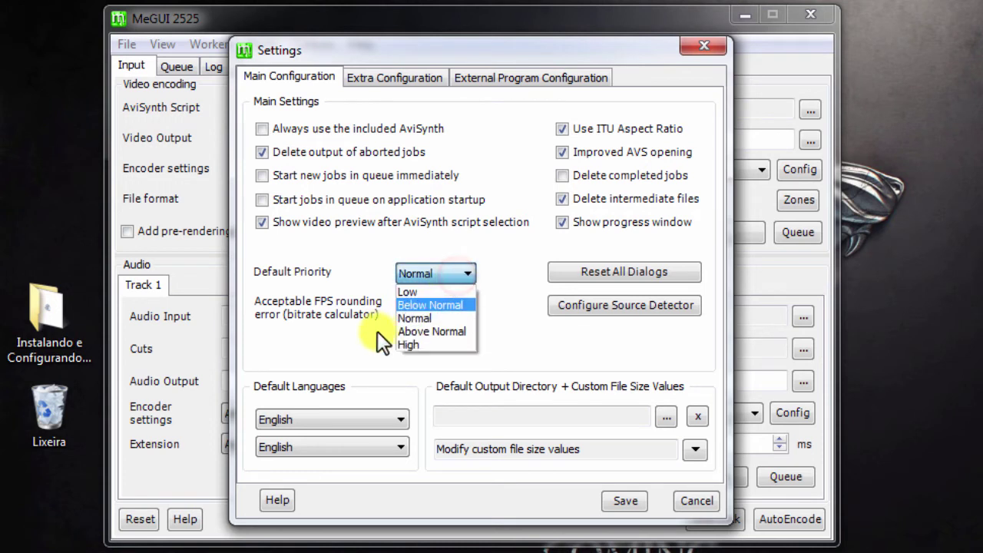
left_click(429, 279)
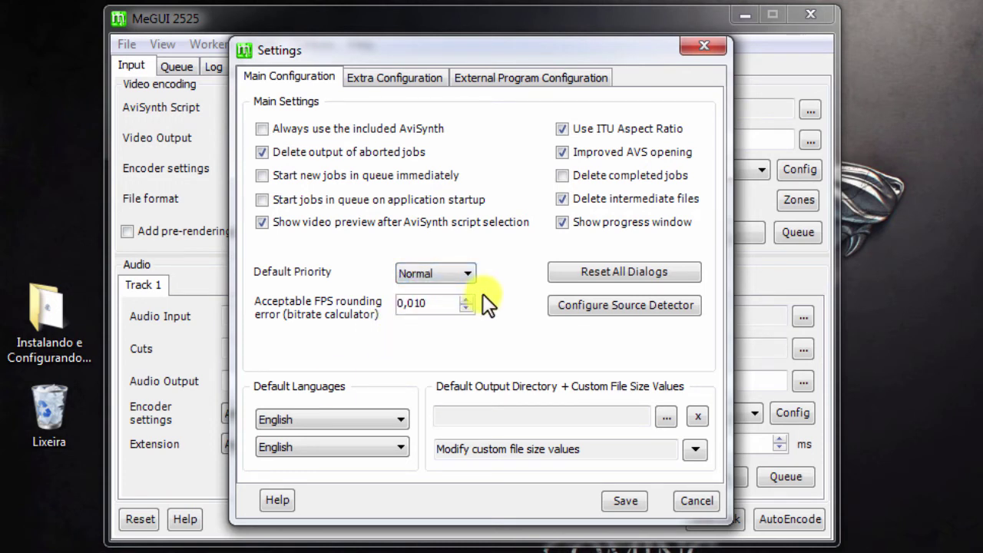
Step: Set the first default language to Portuguese and look through the custom file size presets without choosing one
left_click(332, 418)
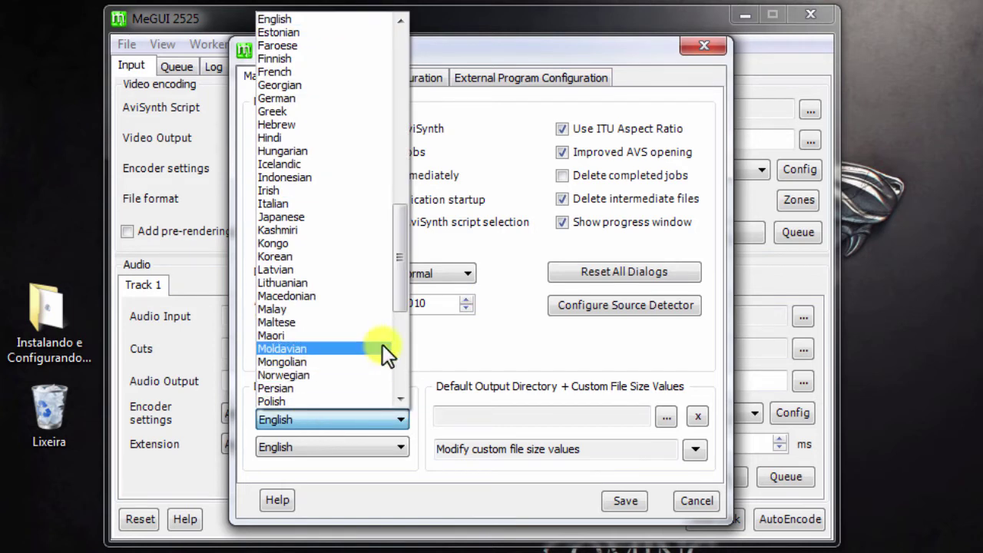
scroll(401, 303, "down", 3)
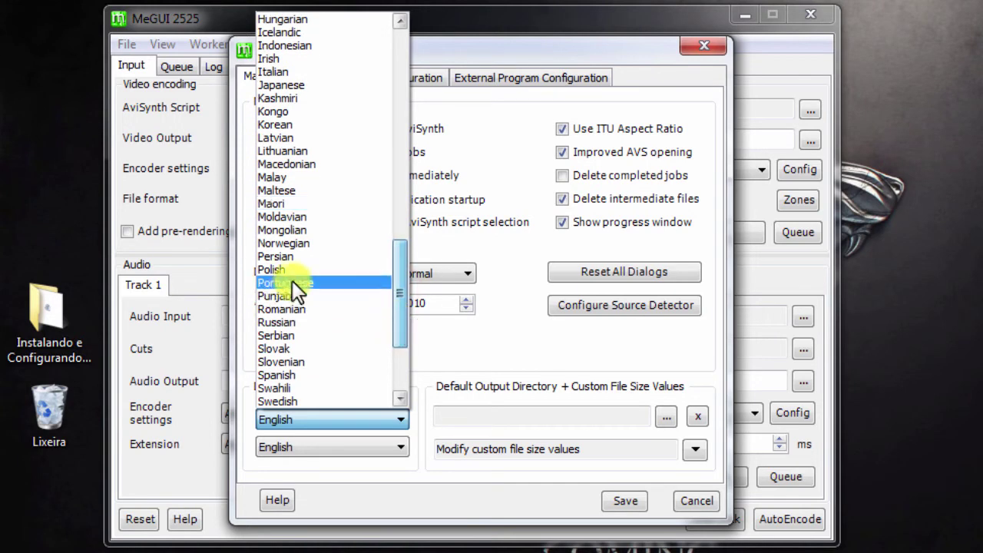
left_click(296, 282)
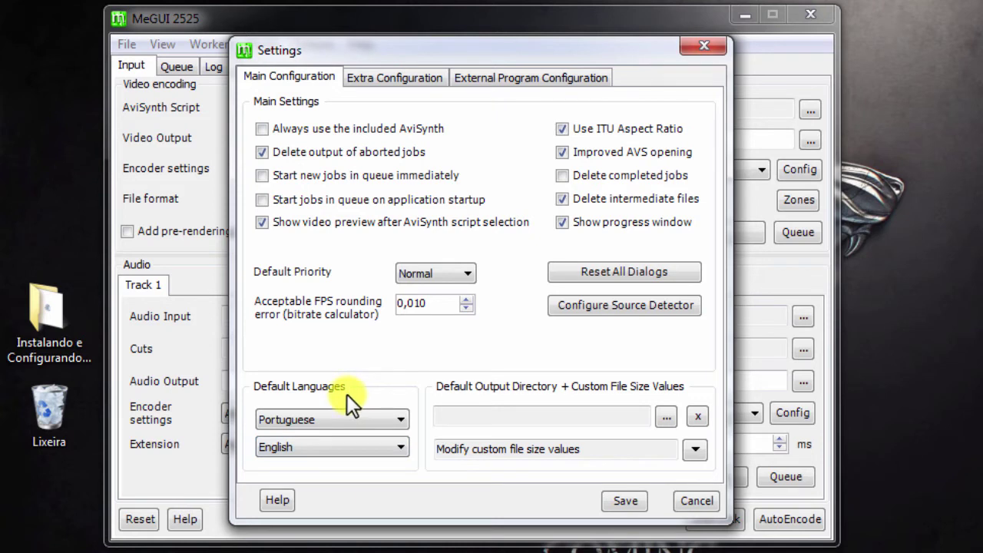
left_click(694, 450)
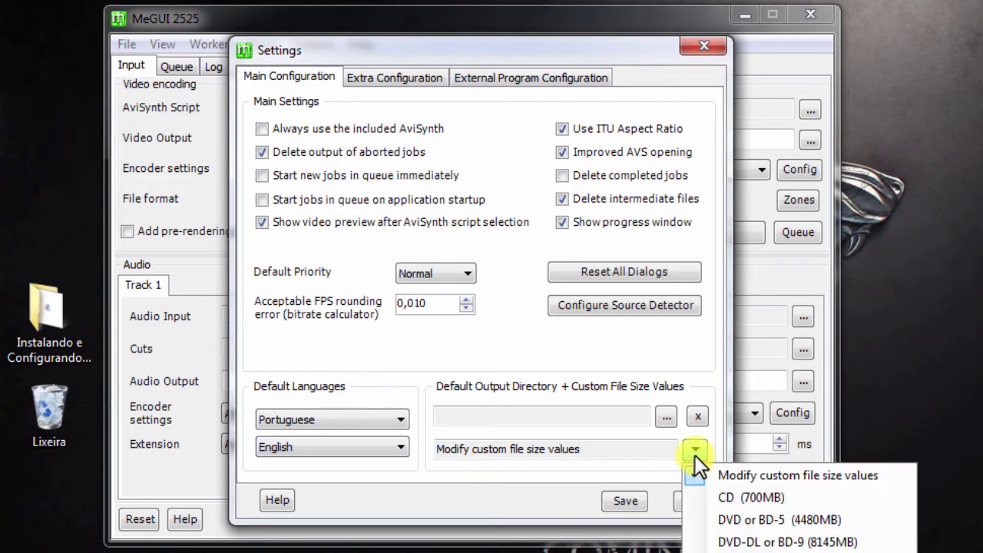
left_click(543, 478)
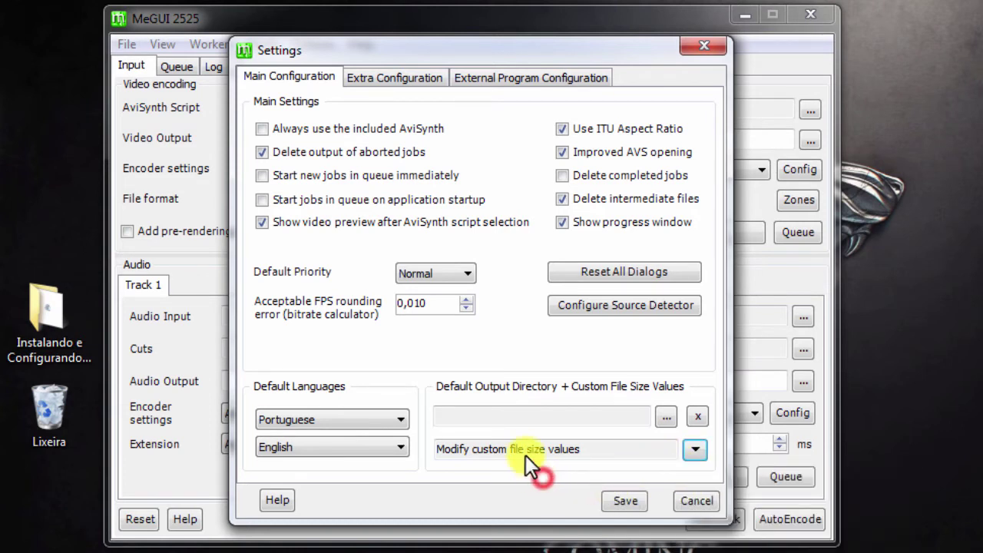
Step: Choose the default output container in the AutoEncode defaults of the extra configuration and save them
left_click(404, 80)
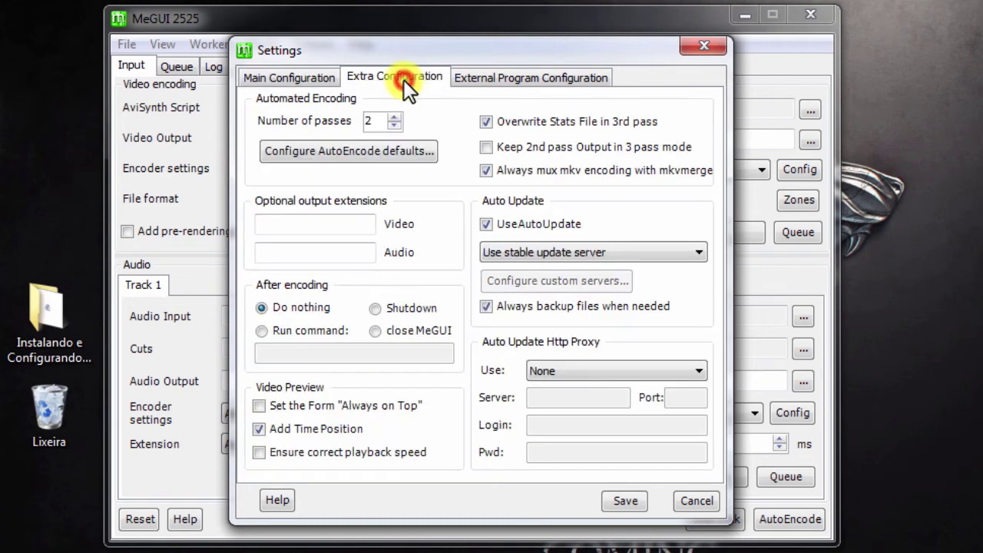
left_click(334, 150)
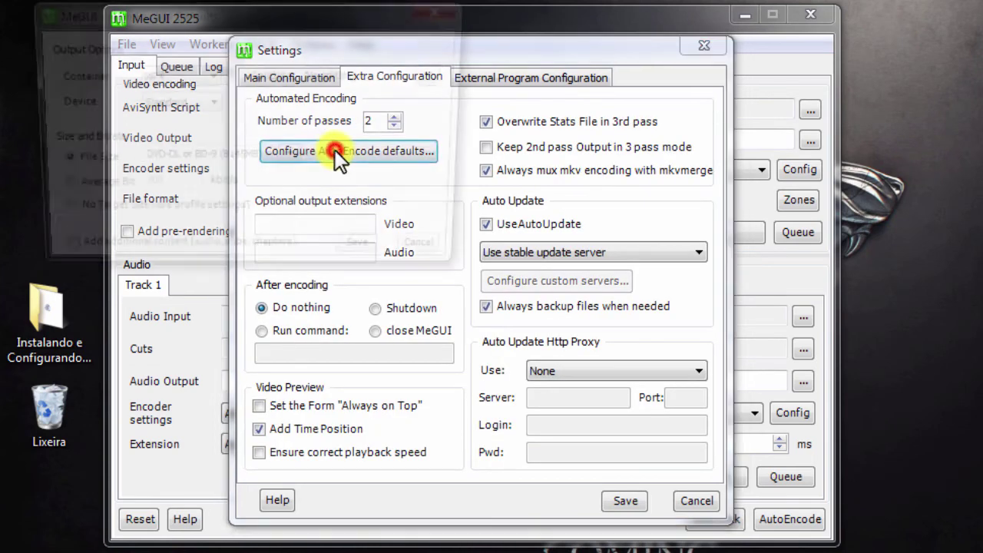
left_click(185, 68)
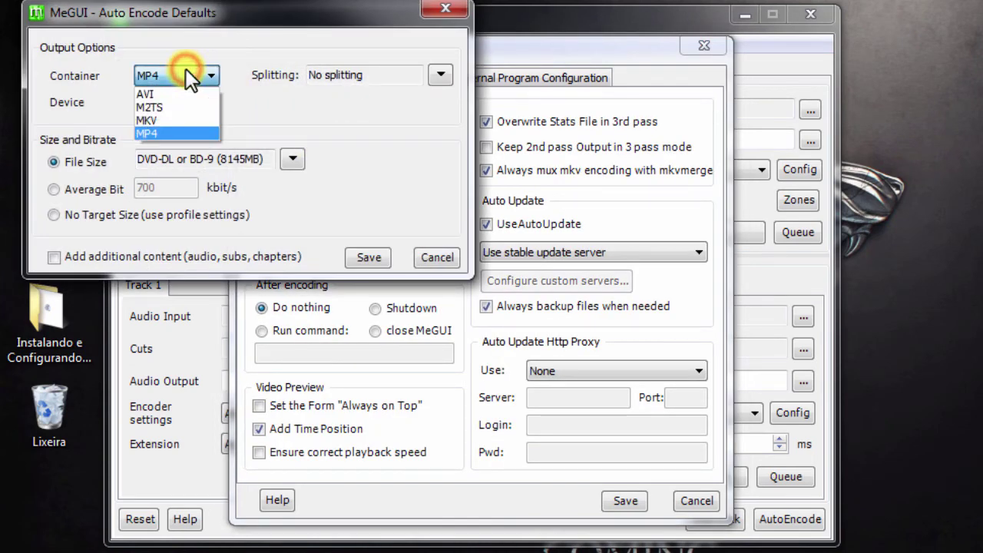
left_click(164, 109)
left_click(369, 257)
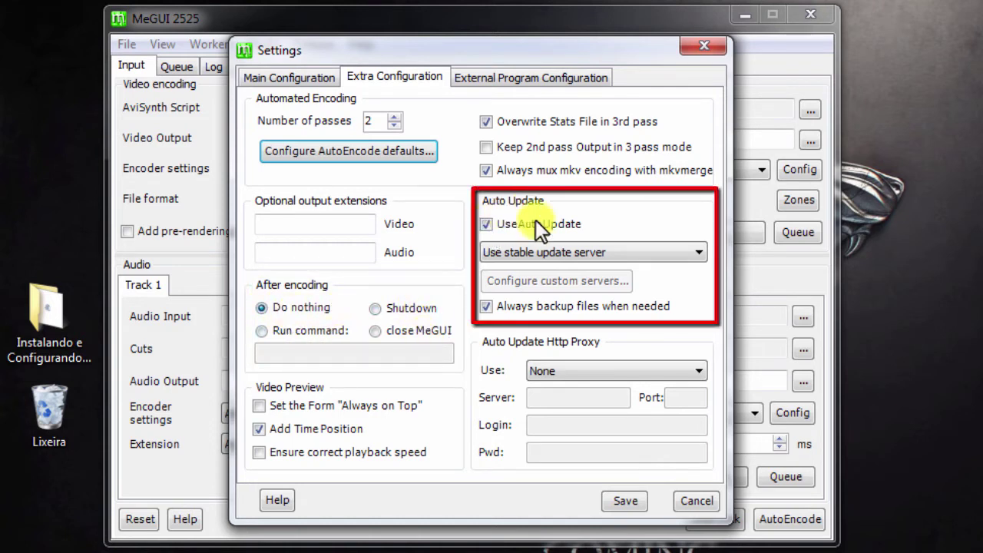
Step: Review the update server choices, keep the stable update server, and disable UseAutoUpdate
left_click(610, 255)
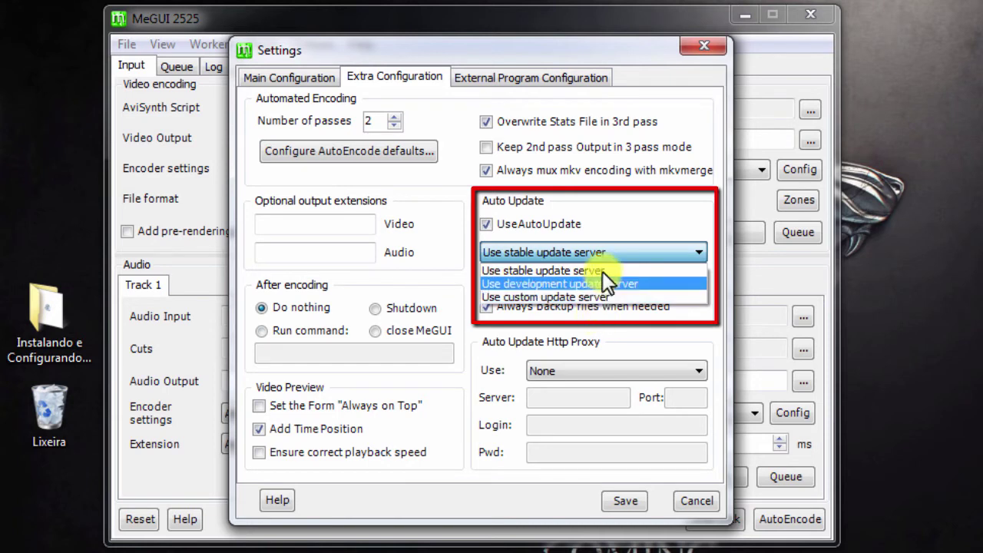
left_click(526, 253)
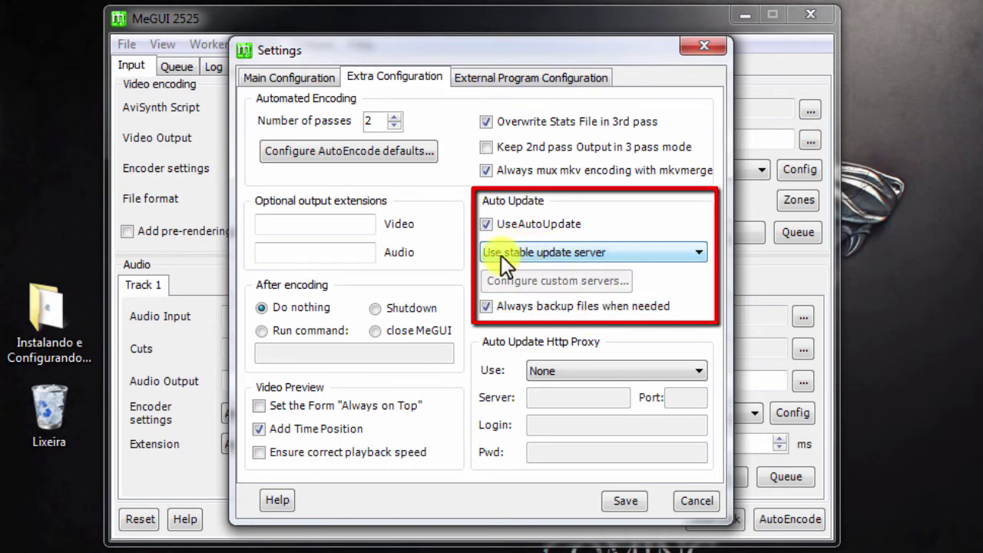
left_click(484, 224)
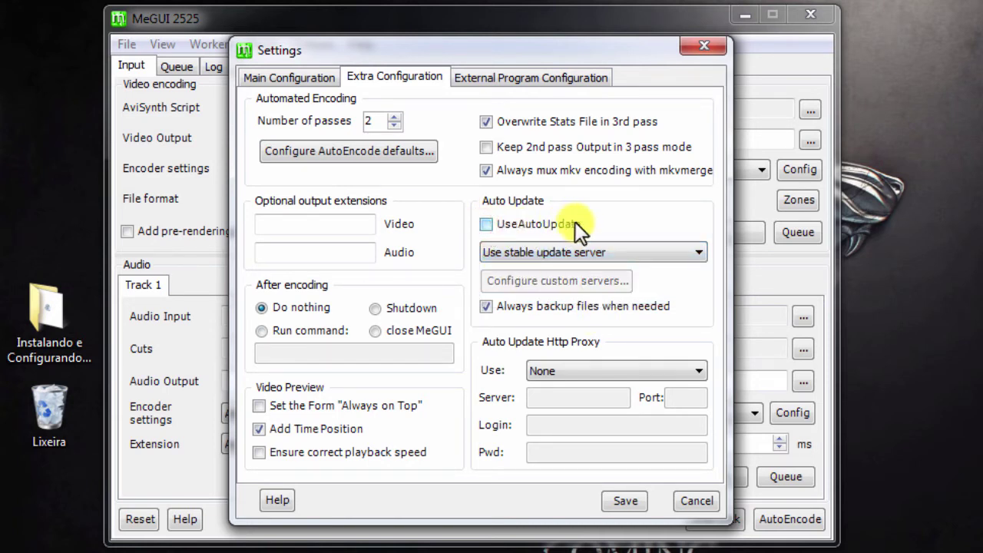
Step: Enable NeroAacEnc in the external program configuration and check that its location points to neroAacEnc.exe in tools\eac3to
left_click(506, 76)
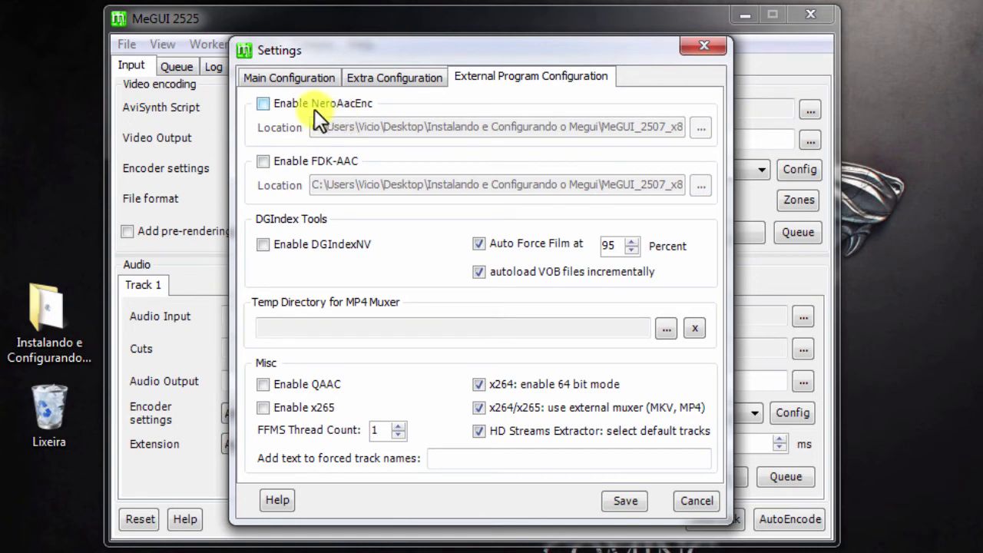
left_click(263, 104)
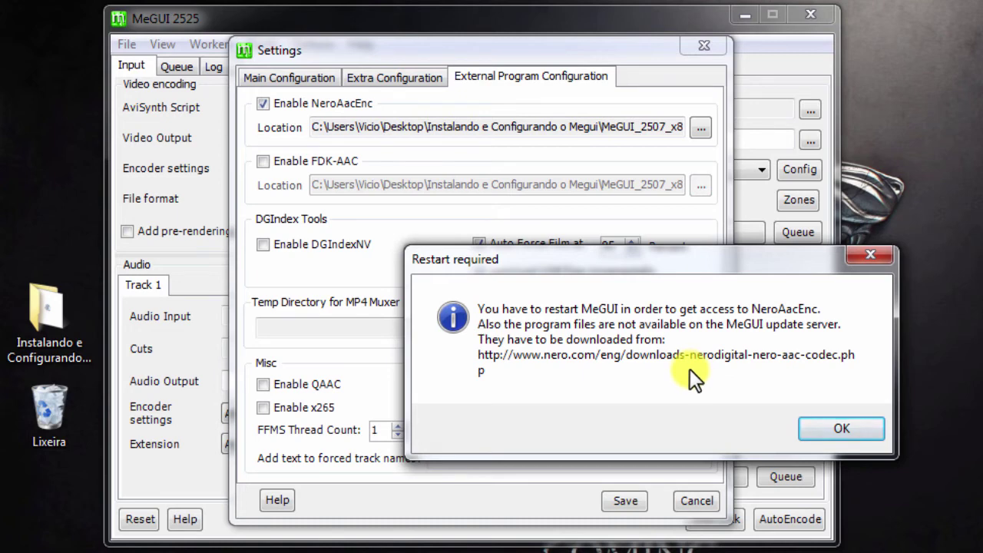
left_click(837, 430)
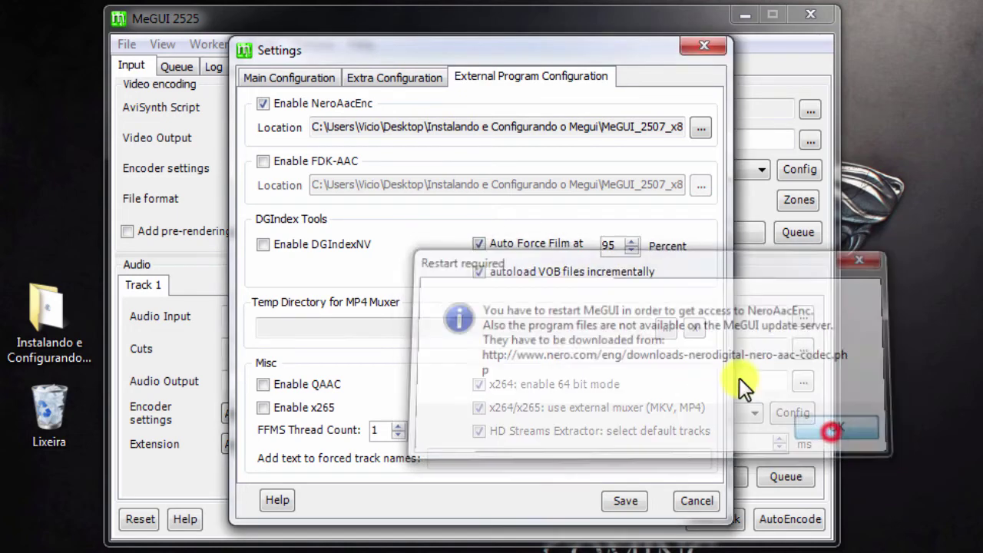
left_click(632, 132)
key("End")
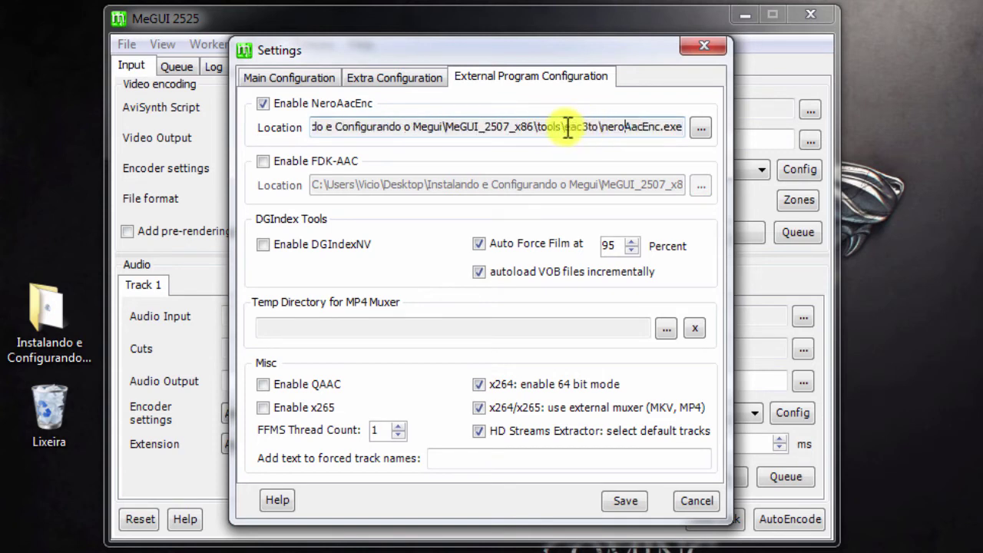
left_click_drag(564, 127, 617, 131)
left_click(618, 127)
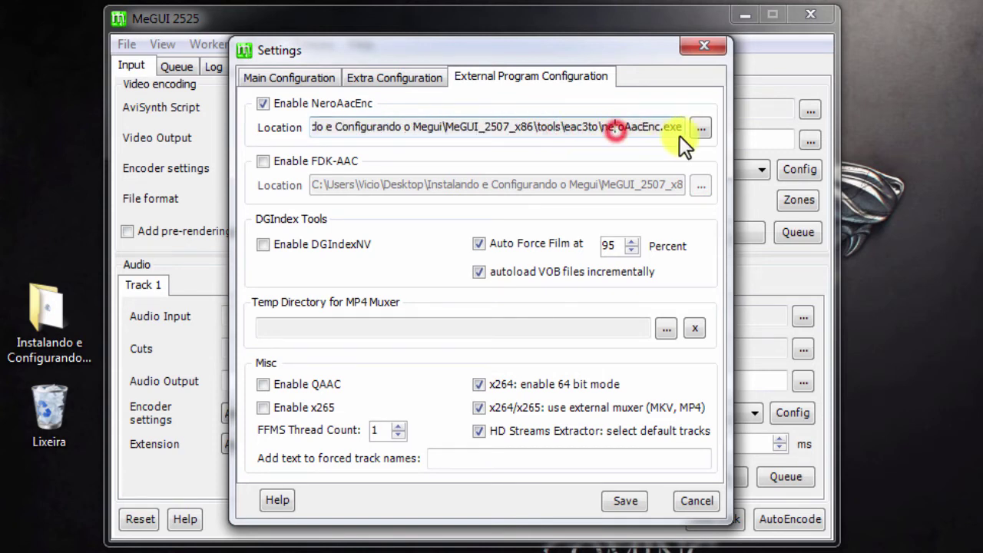
Step: Keep NeroAacEnc enabled and save the settings
left_click(264, 104)
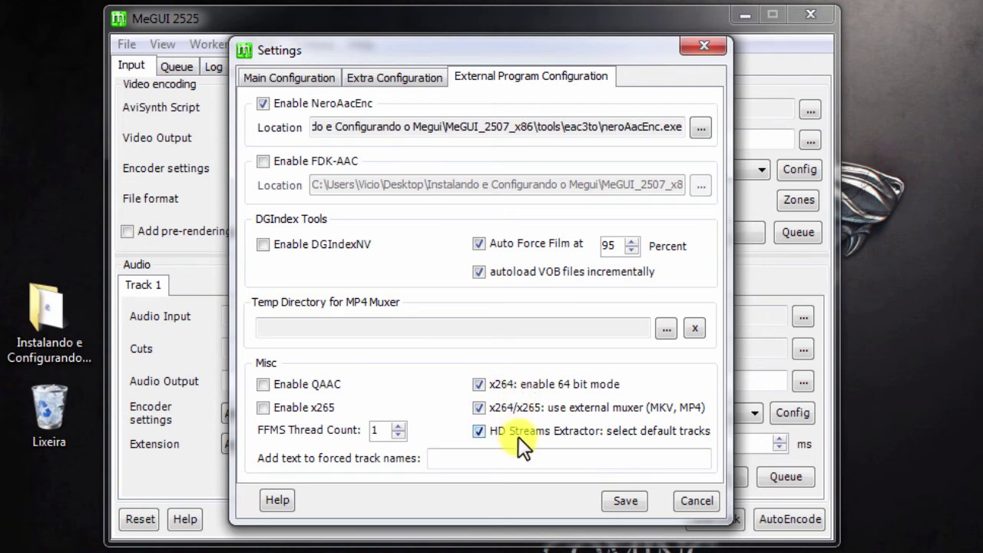
left_click(625, 500)
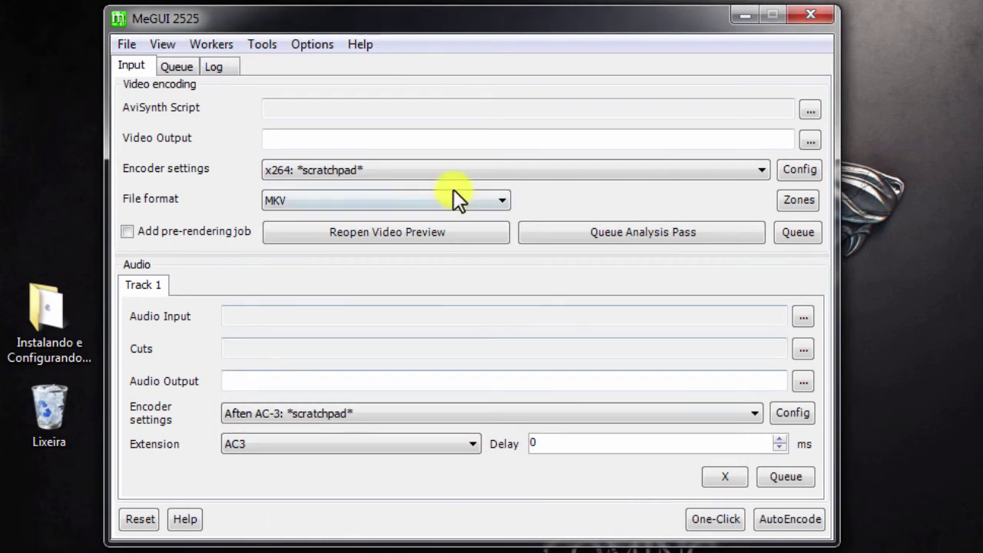
Step: Look through the available x264 video encoder profiles, from the Device to the Unrestricted presets, keeping *scratchpad* selected
left_click(794, 169)
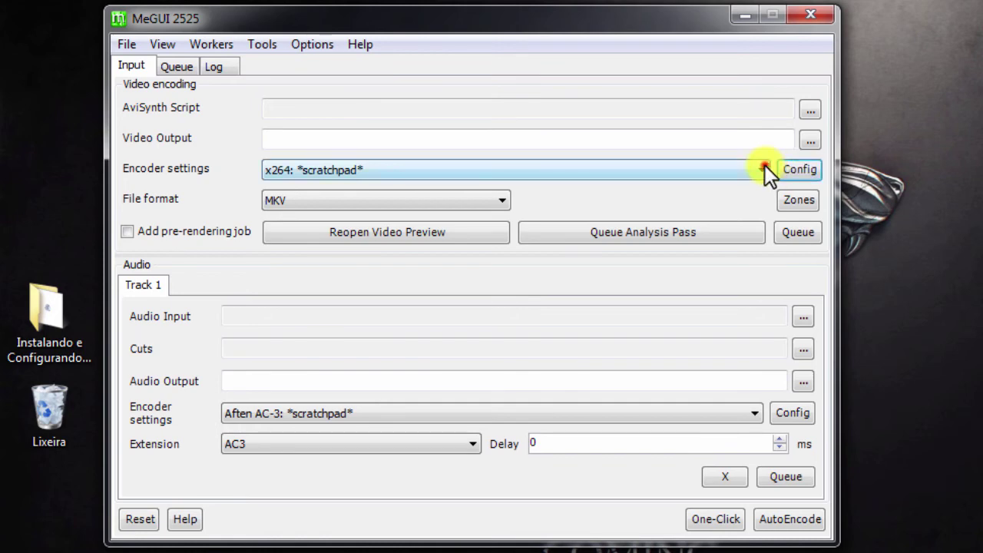
left_click(764, 166)
left_click_drag(762, 236, 744, 205)
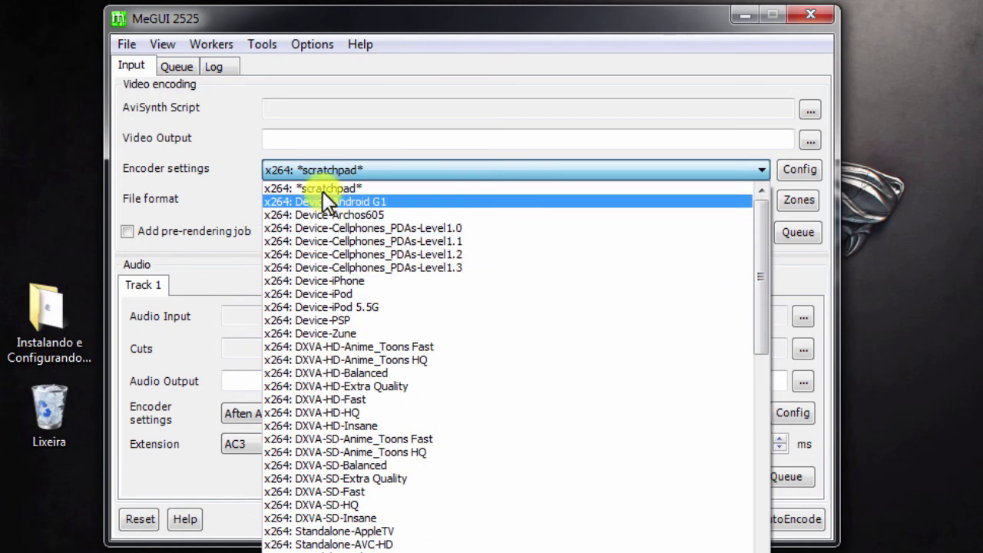
left_click(278, 170)
left_click(278, 169)
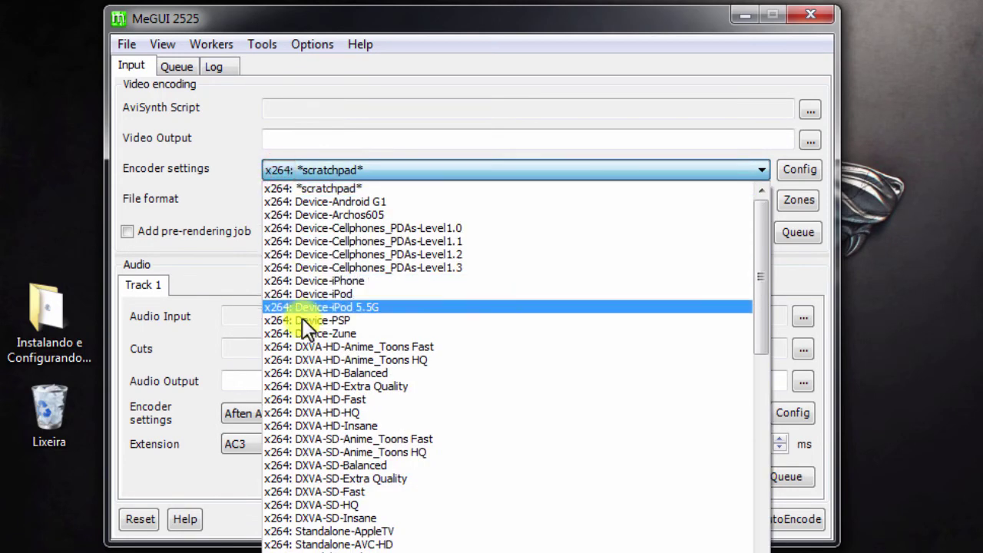
scroll(307, 375, "down", 4)
scroll(312, 393, "up", 1)
scroll(311, 391, "up", 1)
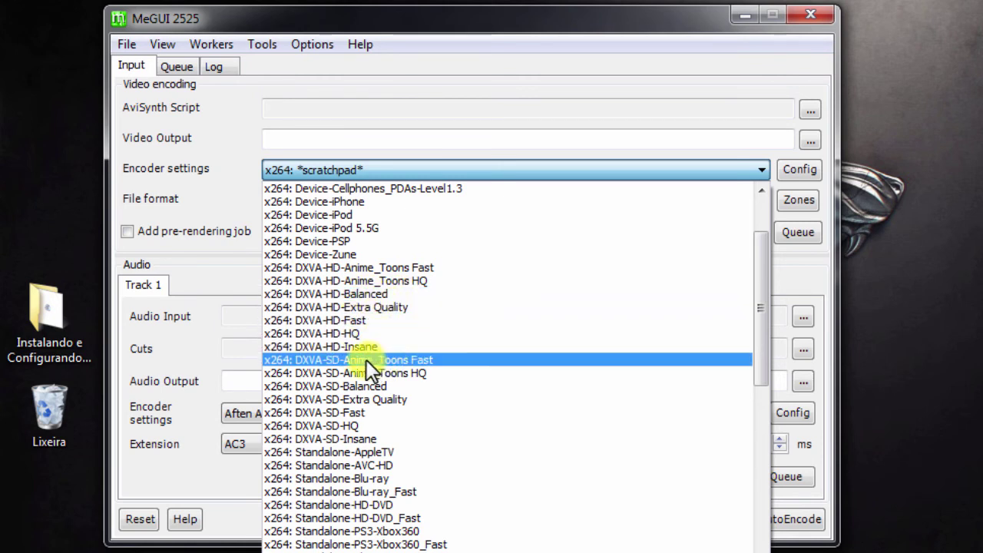
scroll(371, 285, "down", 2)
scroll(379, 350, "down", 3)
scroll(380, 347, "up", 4)
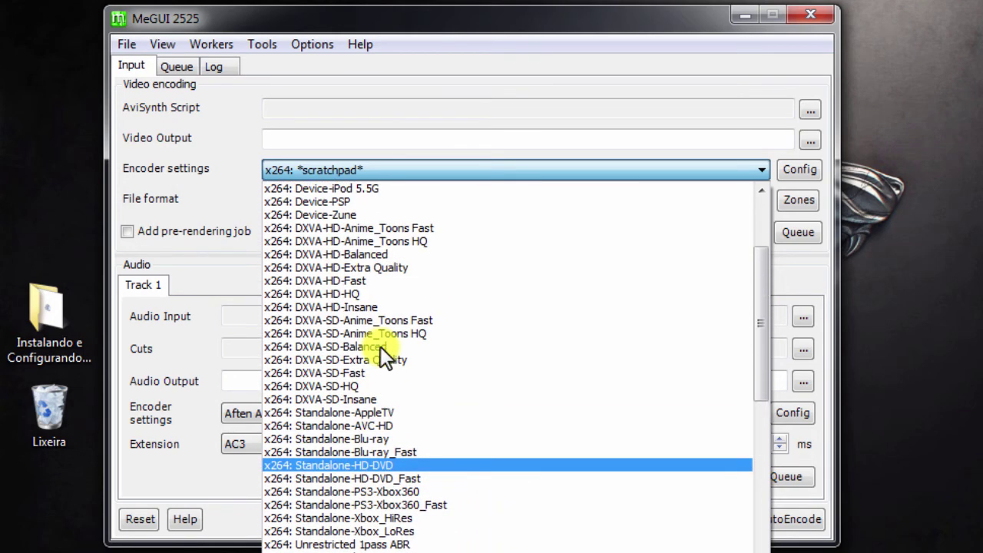
scroll(380, 346, "up", 3)
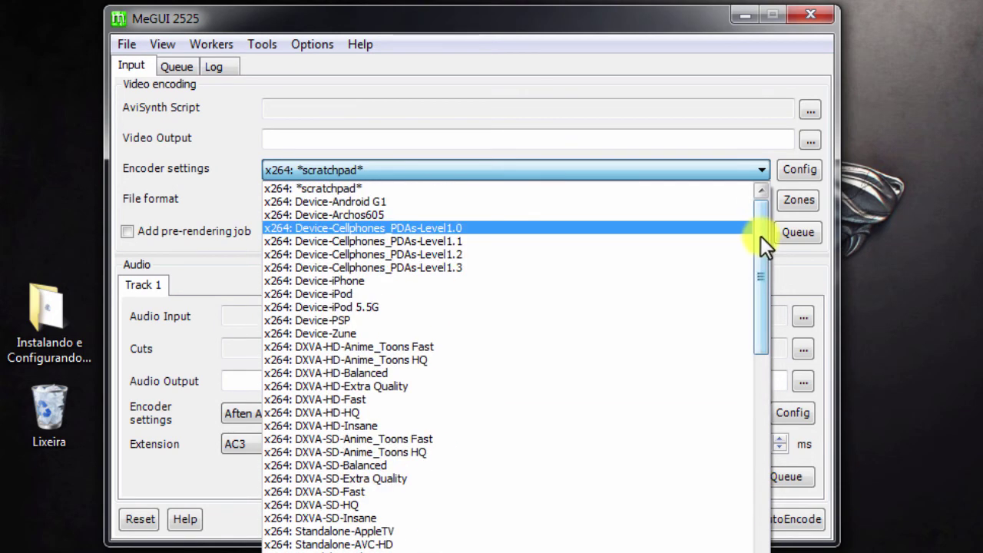
left_click(586, 23)
Step: Open the configuration of the x264 scratchpad profile and show its advanced settings
left_click(801, 168)
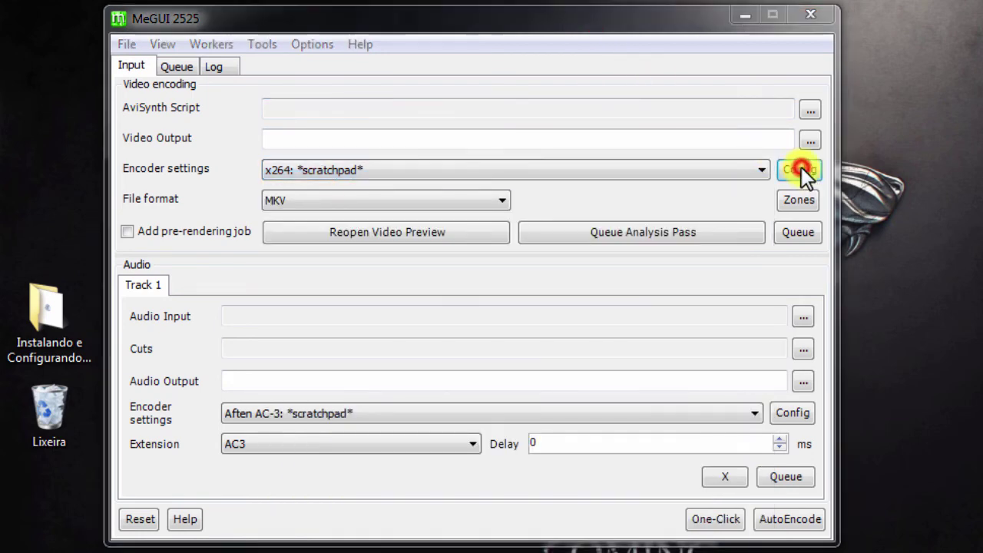
left_click_drag(399, 68, 466, 27)
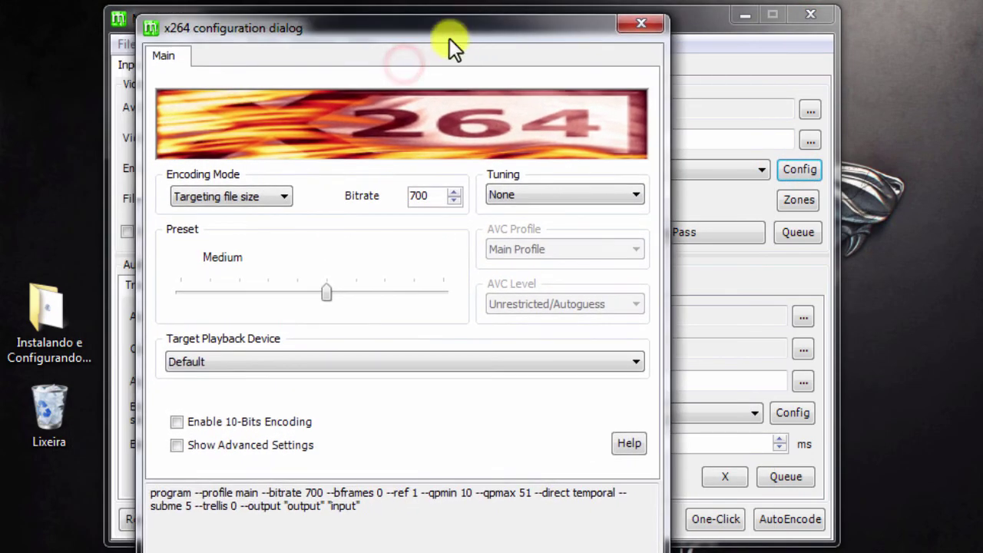
left_click(176, 444)
Step: Examine the x264 frame-type, rate control, analysis, misc and main settings, and close the configuration without saving
left_click(234, 57)
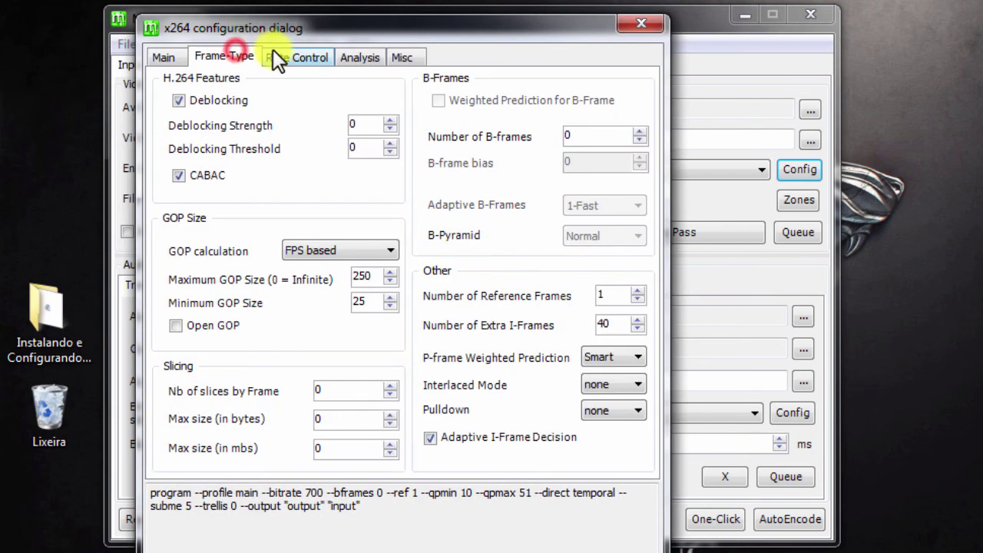
left_click(302, 57)
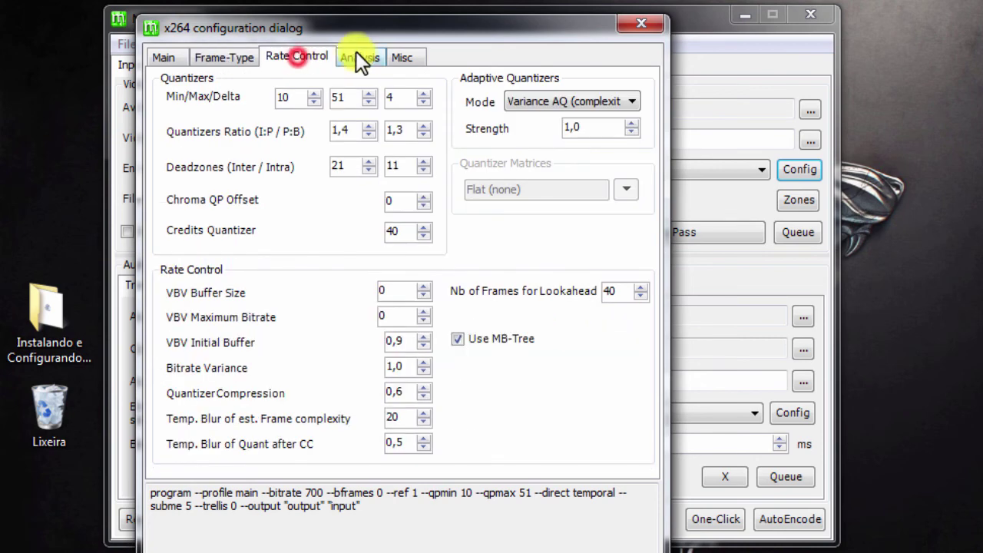
left_click(360, 57)
left_click(403, 56)
left_click(358, 58)
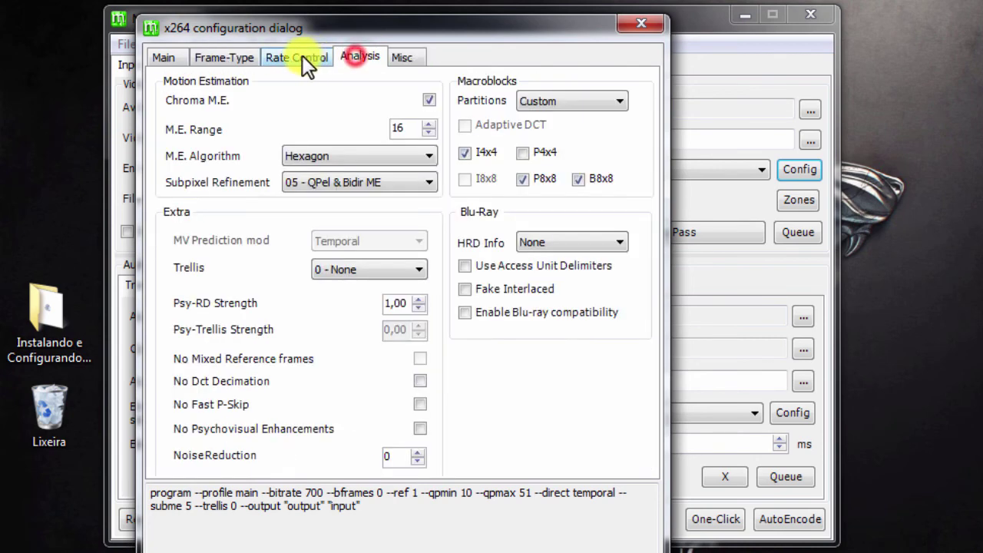
left_click(301, 57)
left_click(232, 55)
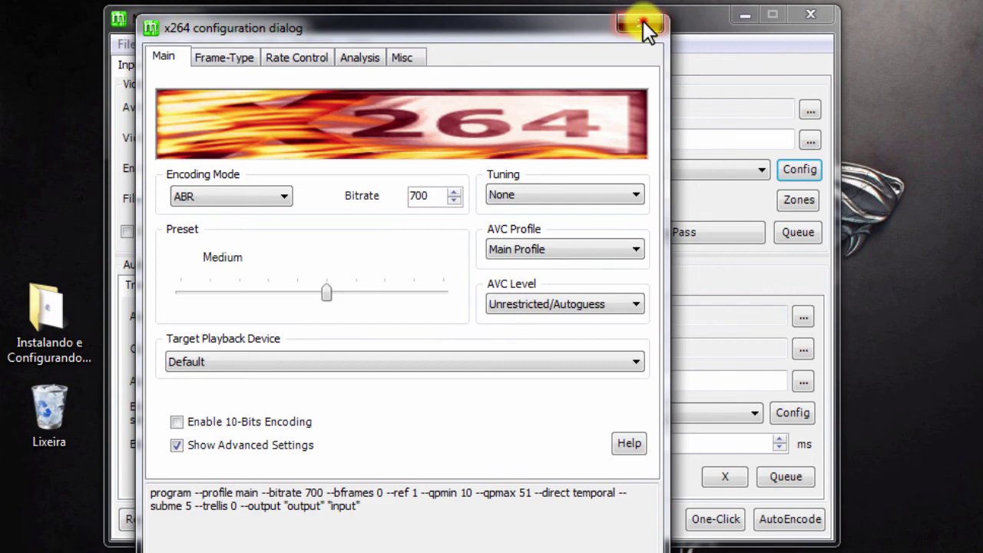
left_click(641, 23)
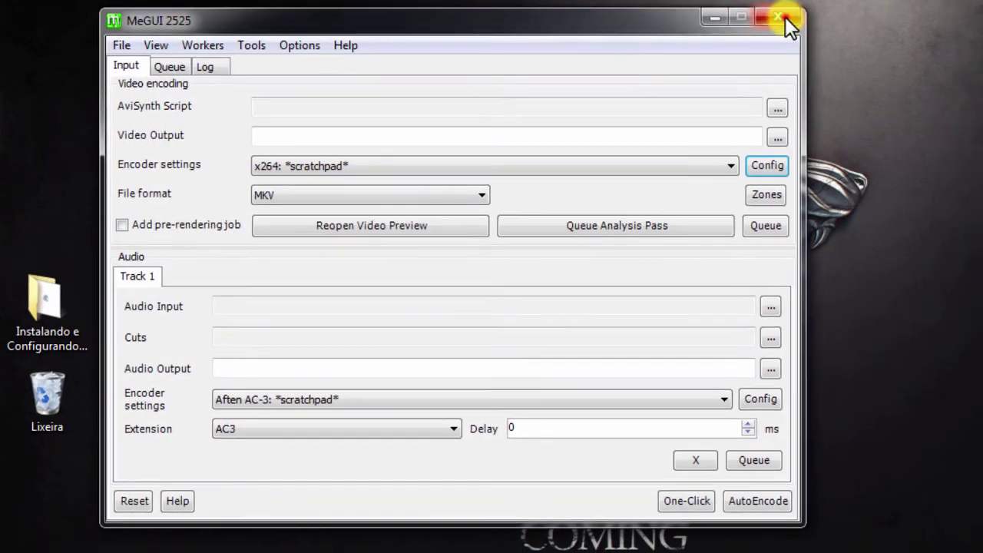